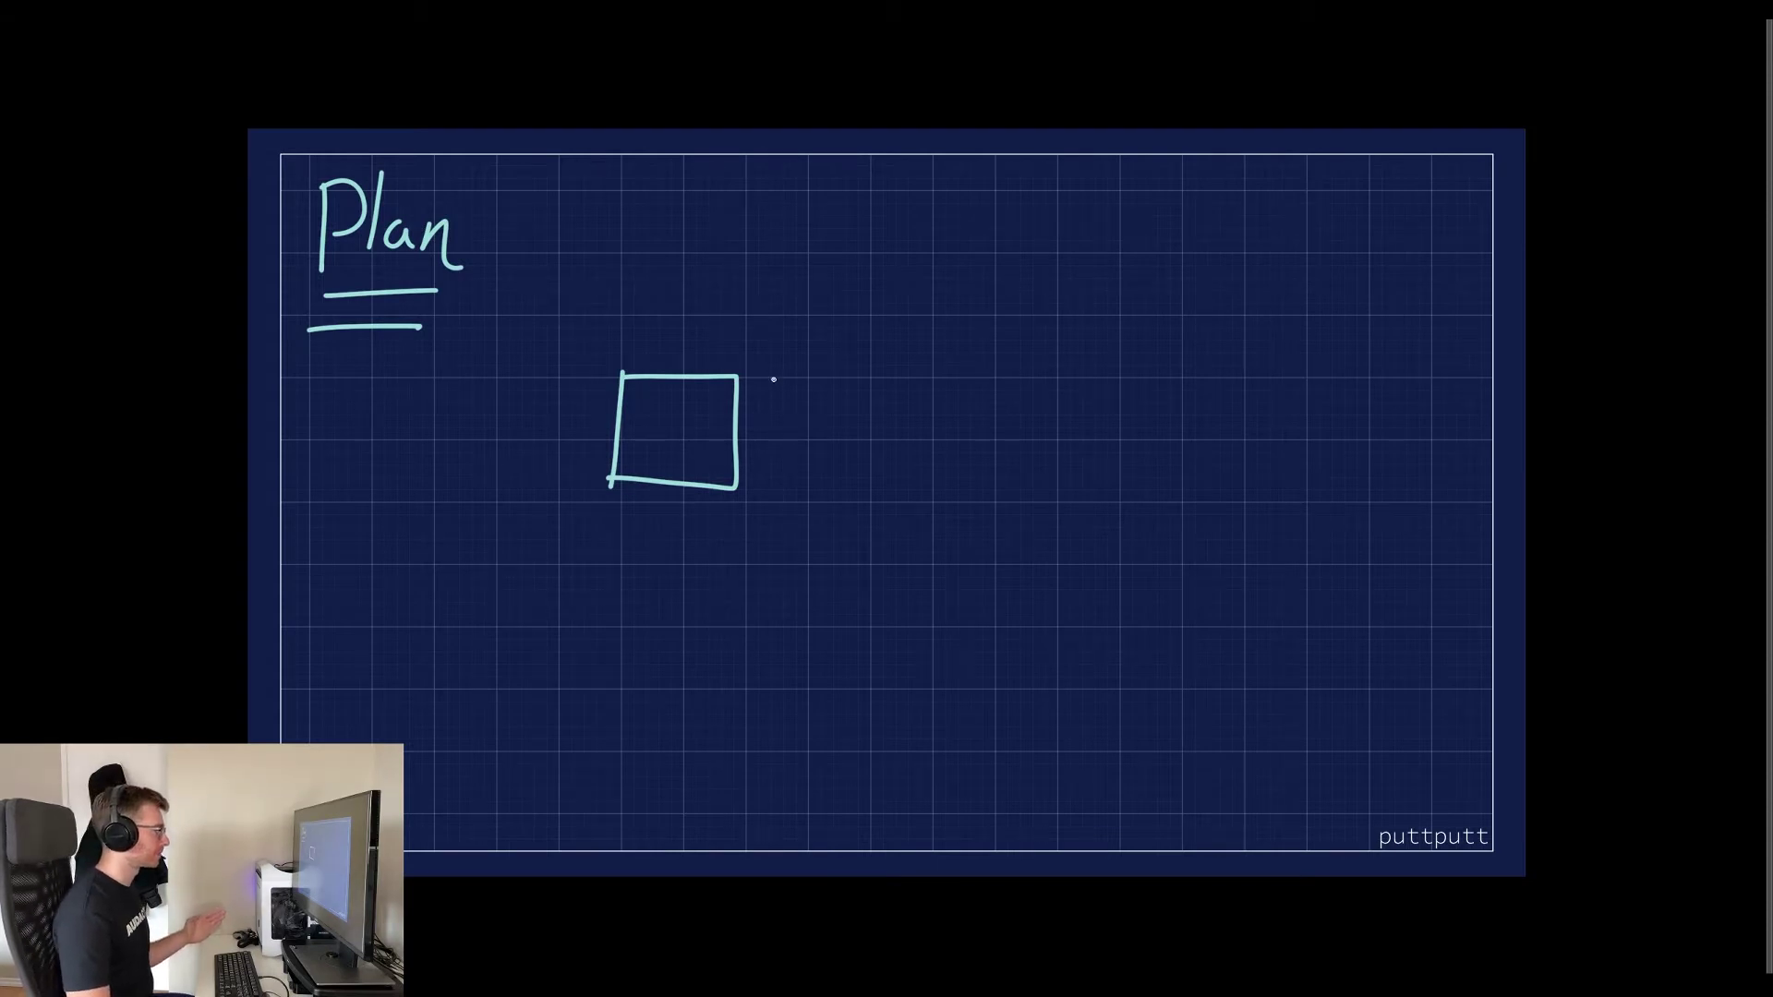
# Step: Sketch a second, wider road tile beside the first square
pyautogui.moveTo(773, 379); pyautogui.dragTo(757, 487)
# Step: Outline a road tile right of the square with two-way direction arrows, and start a tile above it
pyautogui.moveTo(778, 380)
pyautogui.mouseDown()
pyautogui.moveTo(938, 379)
pyautogui.moveTo(913, 497)
pyautogui.moveTo(766, 498)
pyautogui.mouseUp()
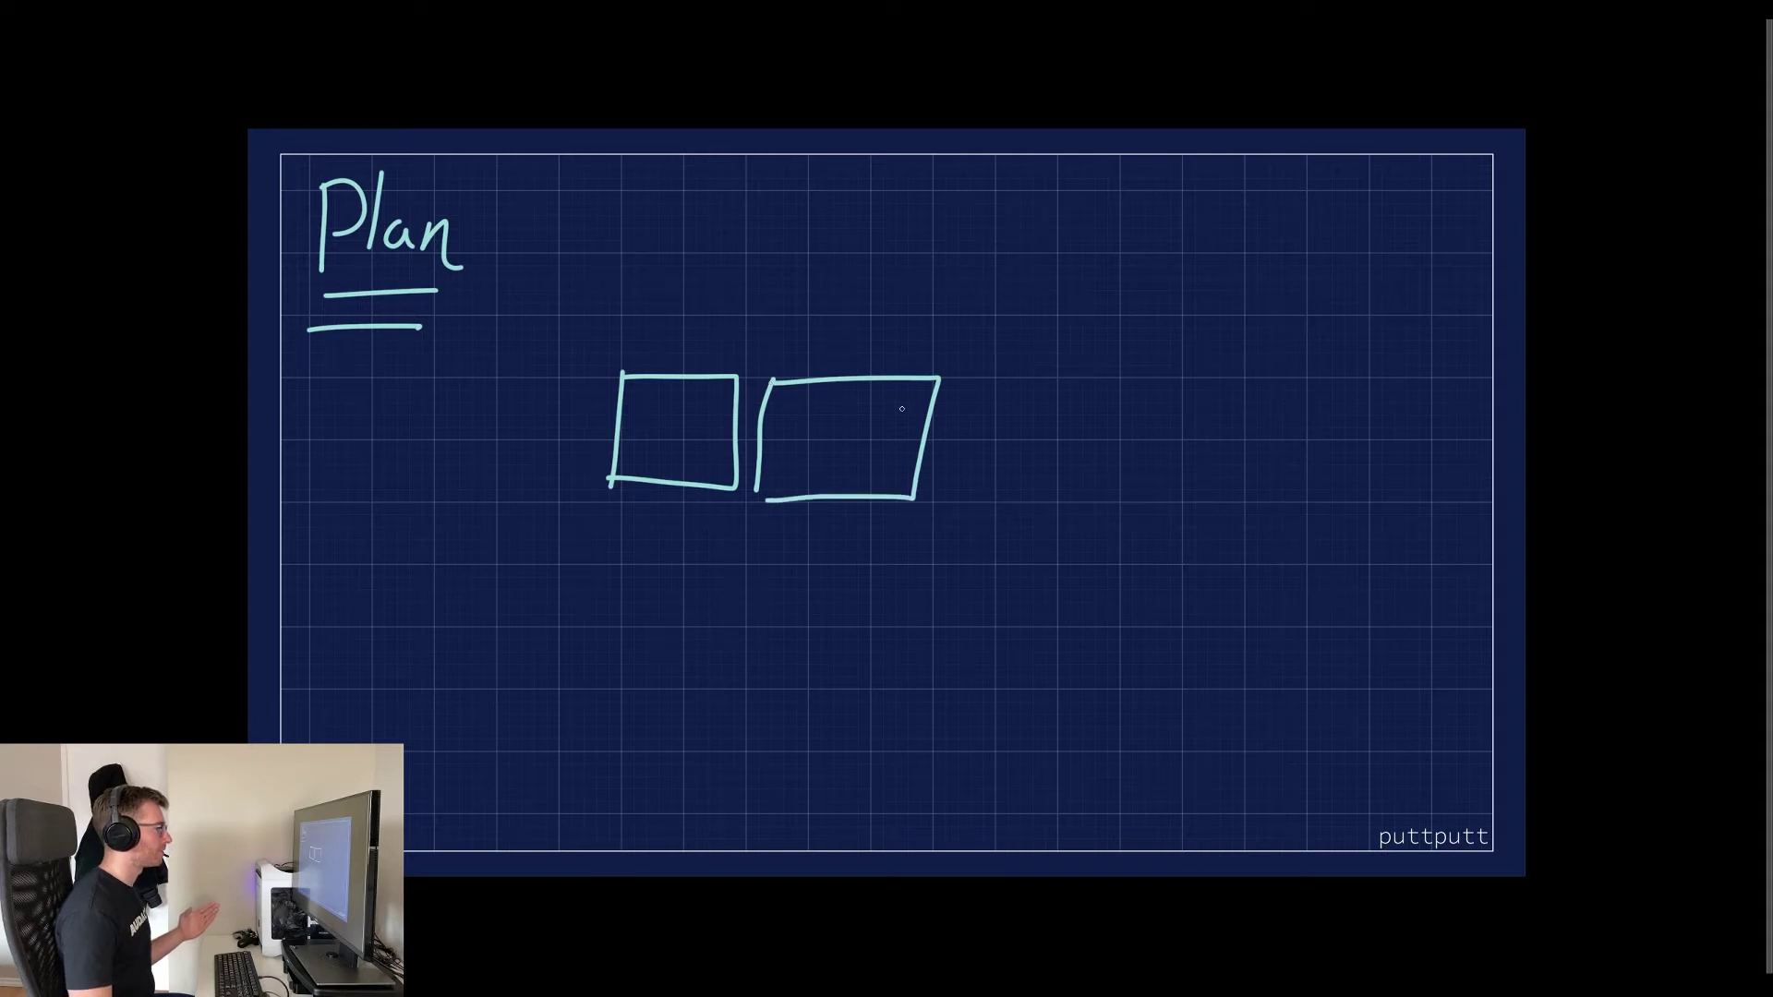
pyautogui.moveTo(902, 408); pyautogui.dragTo(783, 411)
pyautogui.moveTo(794, 456); pyautogui.dragTo(870, 471)
pyautogui.moveTo(627, 357)
pyautogui.mouseDown()
pyautogui.moveTo(722, 351)
pyautogui.moveTo(637, 265)
pyautogui.mouseUp()
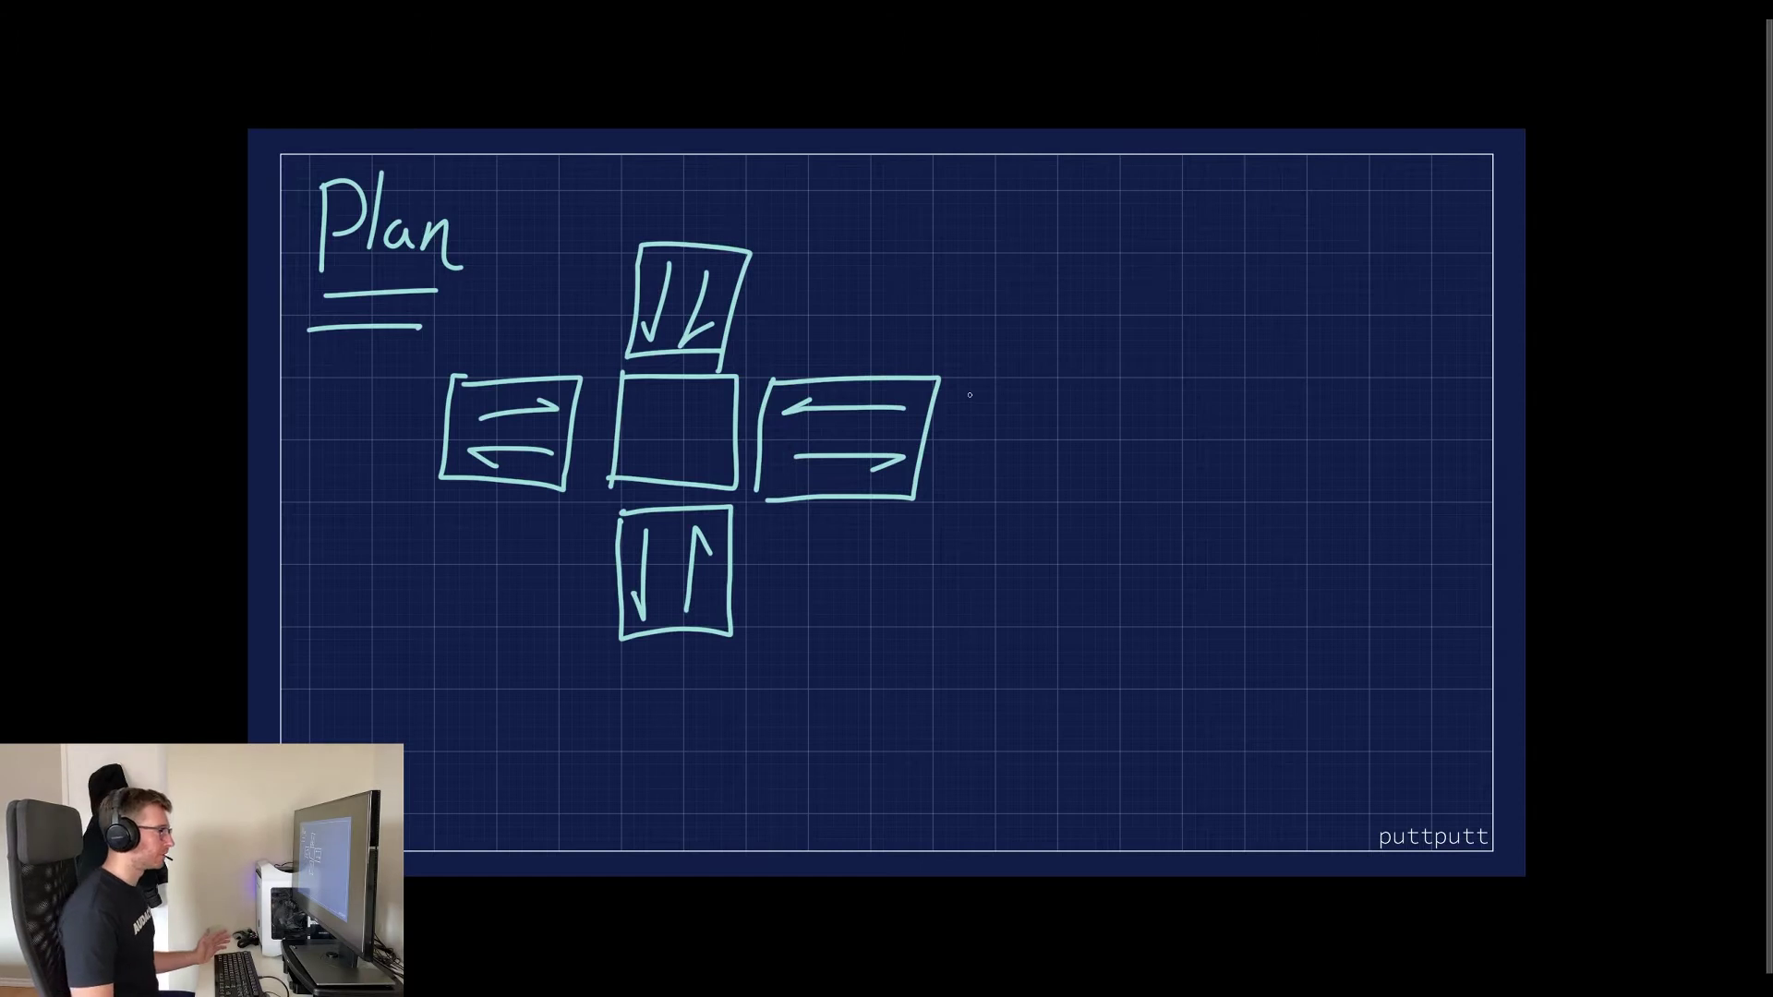
# Step: Add a far-right tile with direction arrows and hatch its seam with the neighbouring tile
pyautogui.moveTo(957, 380); pyautogui.dragTo(931, 495)
pyautogui.moveTo(957, 389)
pyautogui.mouseDown()
pyautogui.moveTo(1095, 385)
pyautogui.moveTo(1075, 504)
pyautogui.moveTo(949, 503)
pyautogui.mouseUp()
pyautogui.moveTo(986, 403)
pyautogui.mouseDown()
pyautogui.moveTo(980, 432)
pyautogui.moveTo(1054, 427)
pyautogui.mouseUp()
pyautogui.moveTo(960, 457); pyautogui.dragTo(1046, 464)
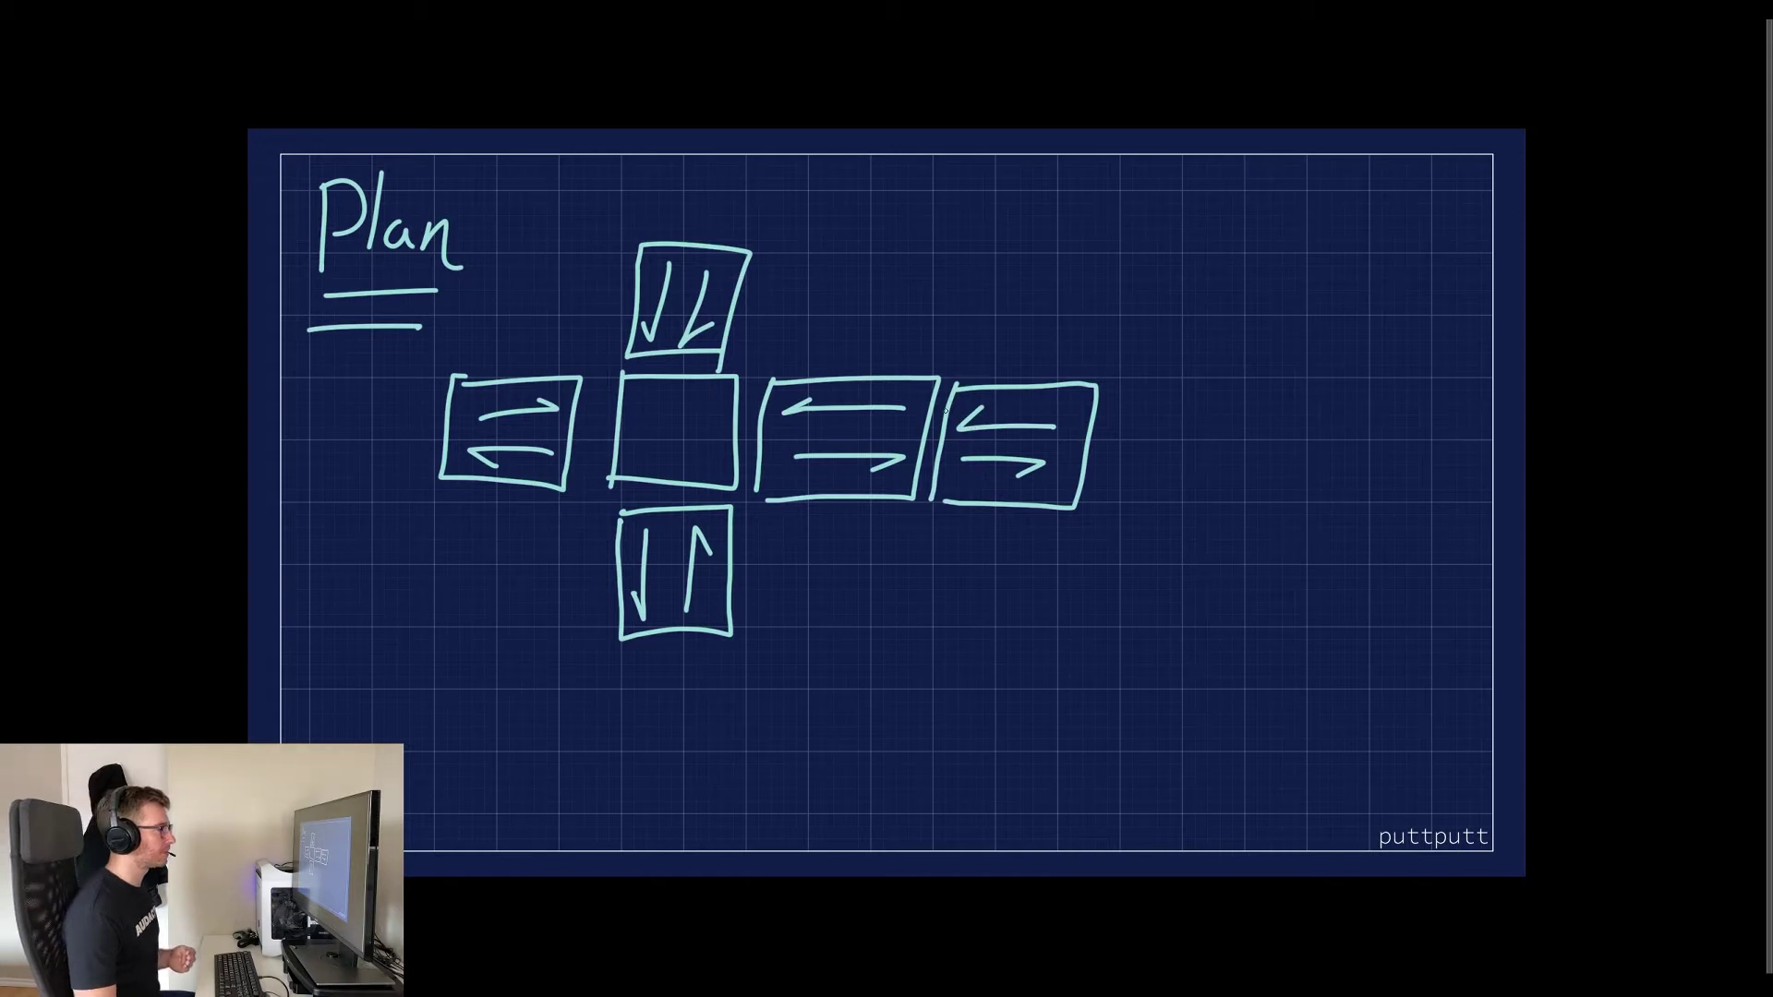
pyautogui.moveTo(957, 400)
pyautogui.mouseDown()
pyautogui.moveTo(932, 423)
pyautogui.moveTo(919, 497)
pyautogui.mouseUp()
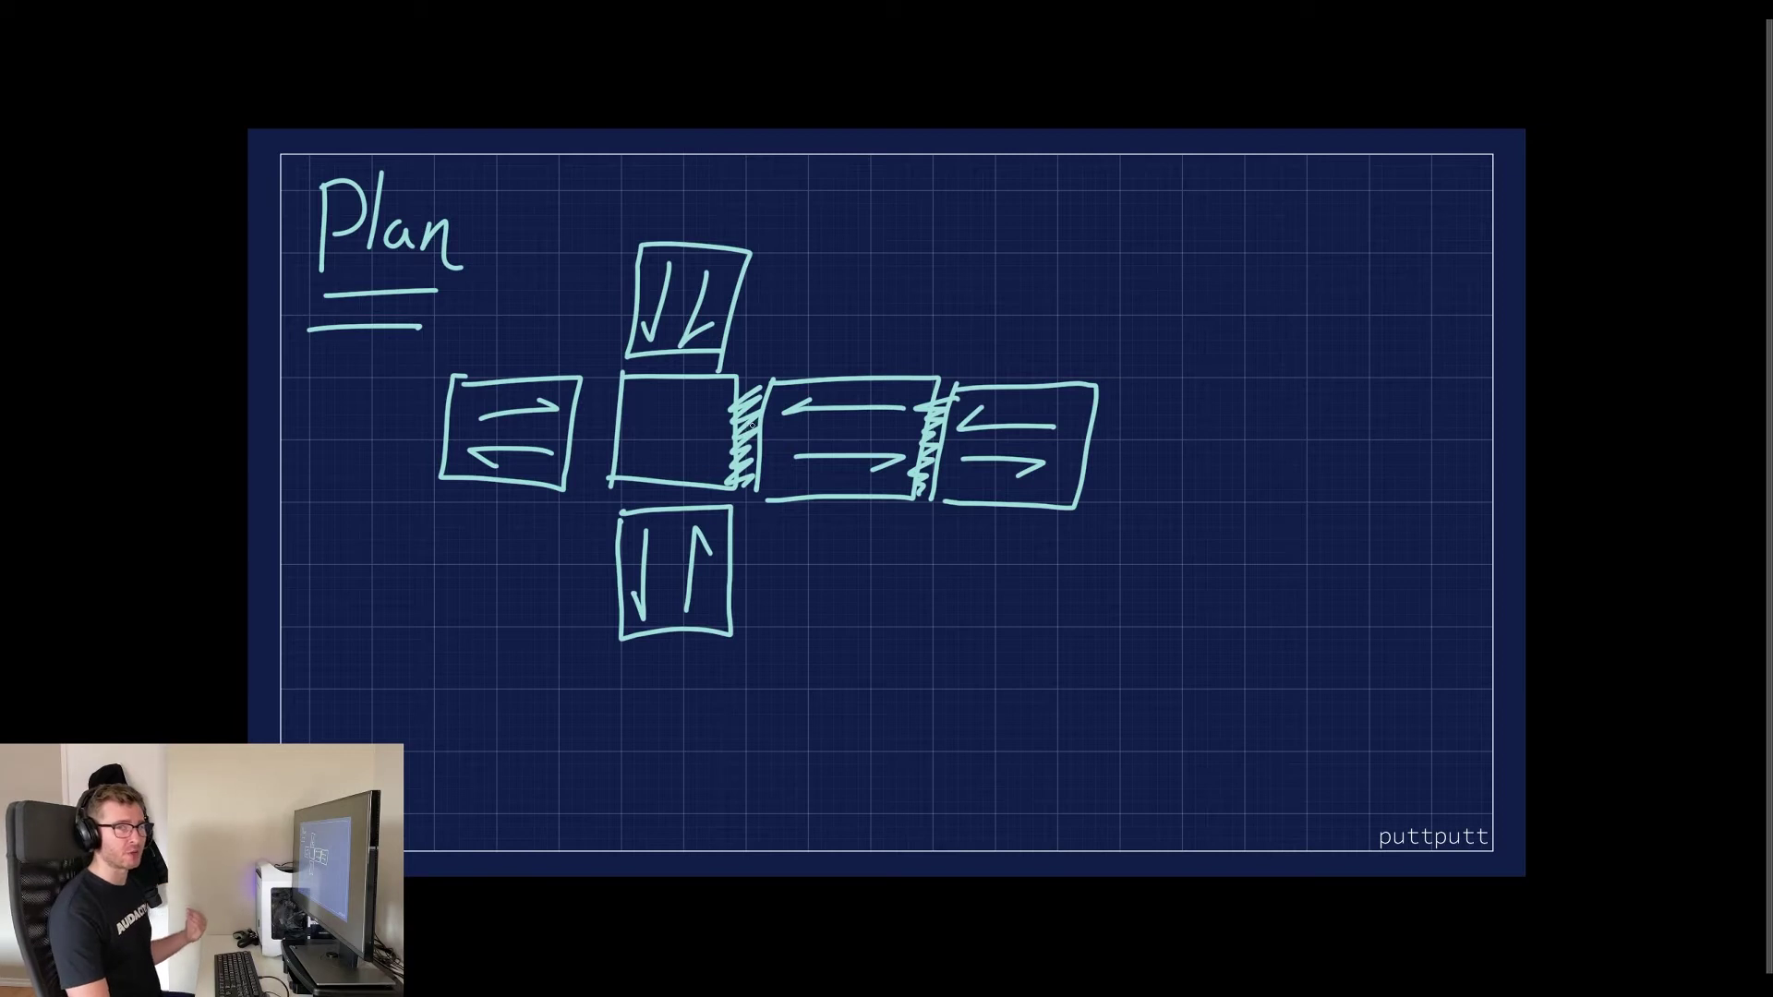
# Step: Hatch the seams between the centre square and the top and left tiles
pyautogui.moveTo(625, 370); pyautogui.dragTo(718, 365)
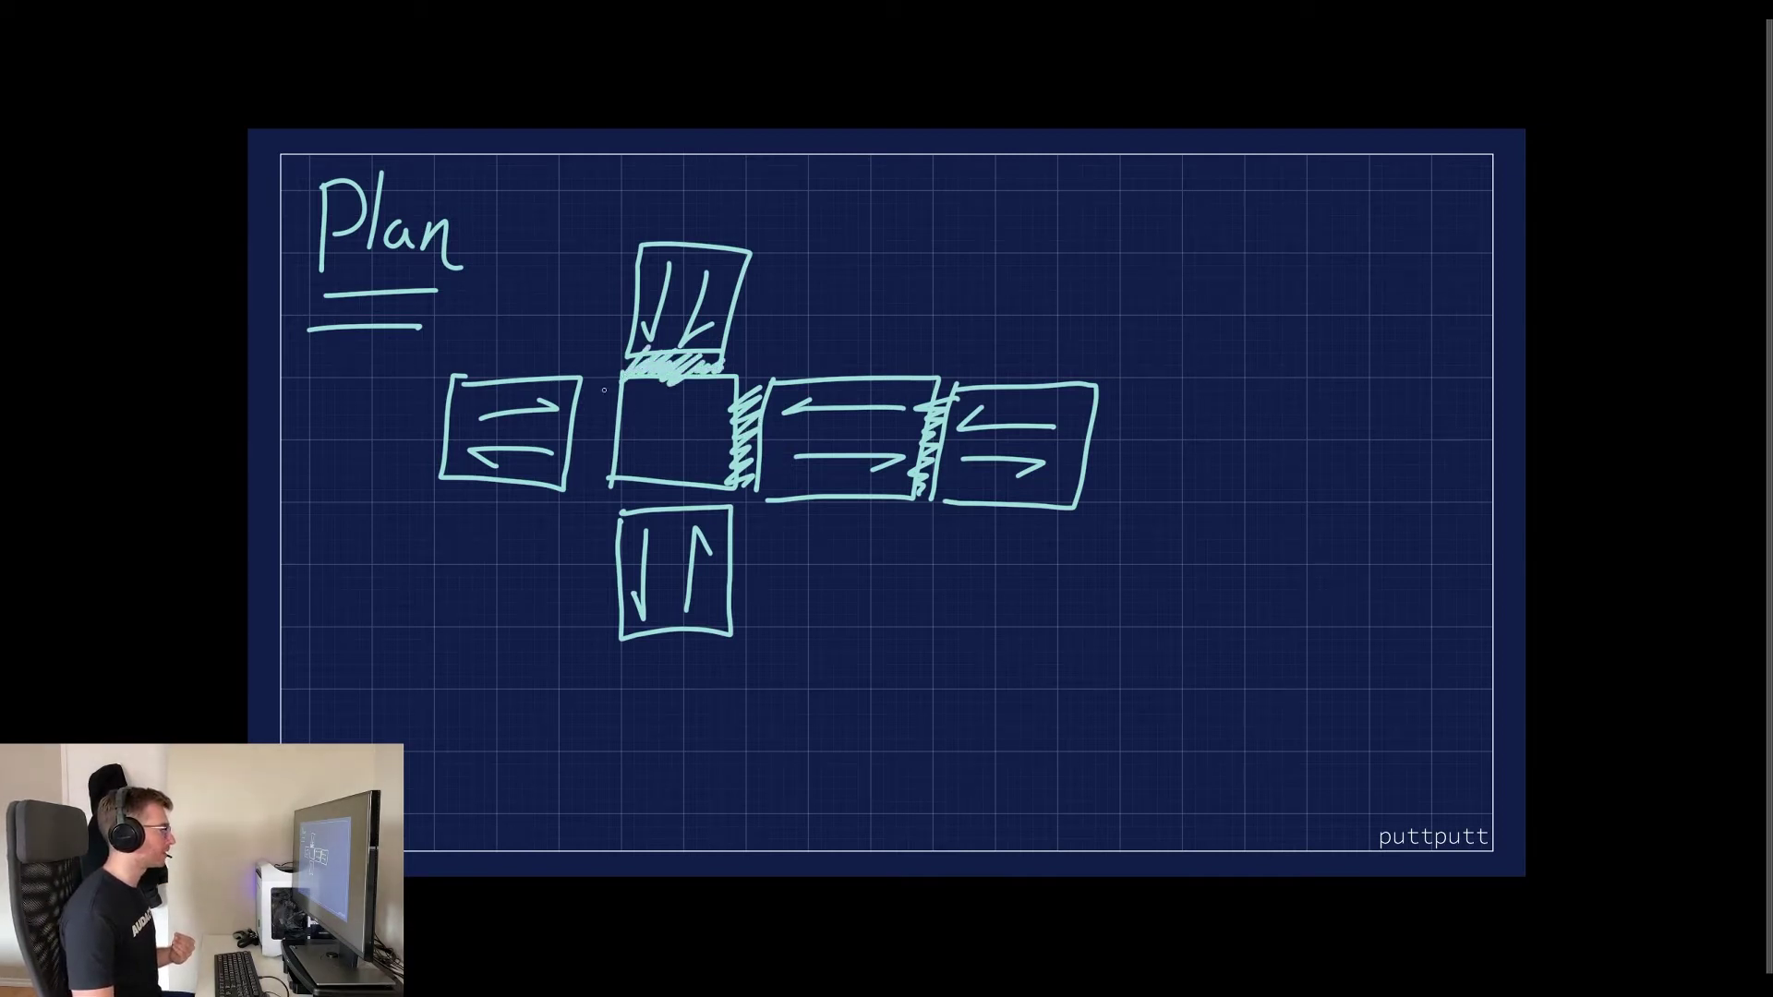
pyautogui.moveTo(611, 377)
pyautogui.mouseDown()
pyautogui.moveTo(587, 397)
pyautogui.moveTo(621, 406)
pyautogui.mouseUp()
pyautogui.moveTo(620, 406)
pyautogui.mouseDown()
pyautogui.moveTo(577, 434)
pyautogui.moveTo(572, 482)
pyautogui.moveTo(765, 488)
pyautogui.mouseUp()
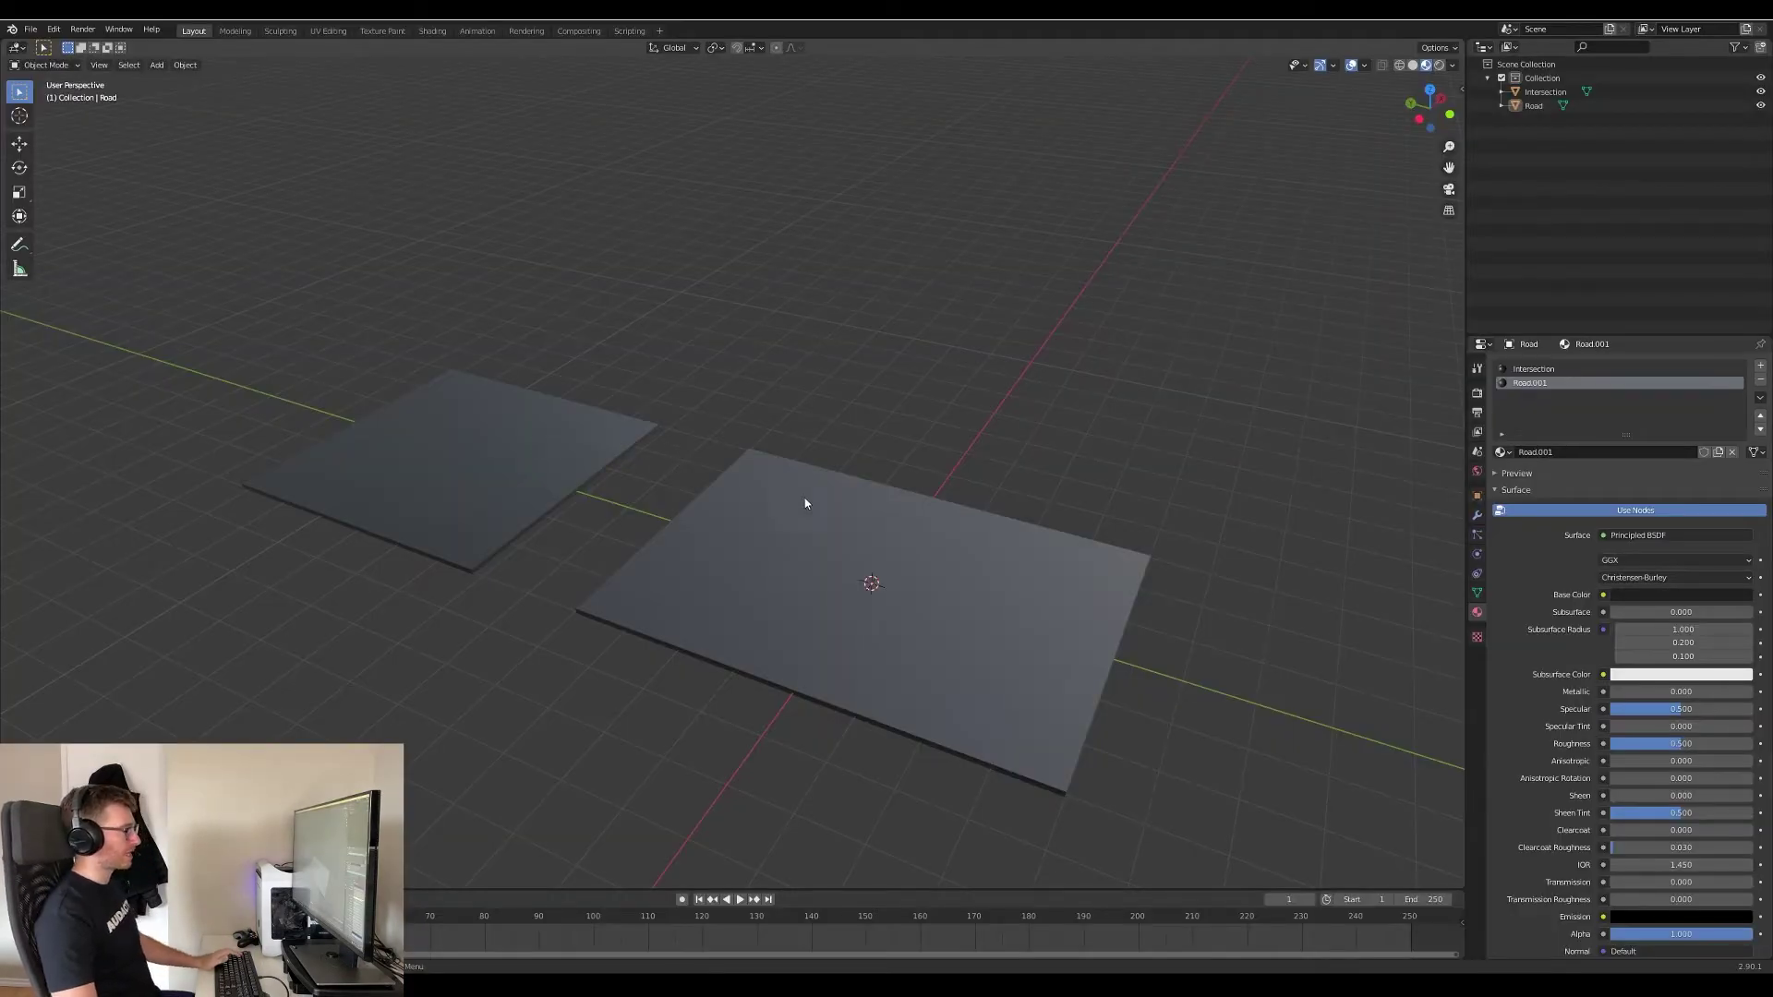
# Step: Orbit the Blender viewport to inspect the Intersection and Road planes
pyautogui.moveTo(451, 457); pyautogui.dragTo(526, 462, button='middle')
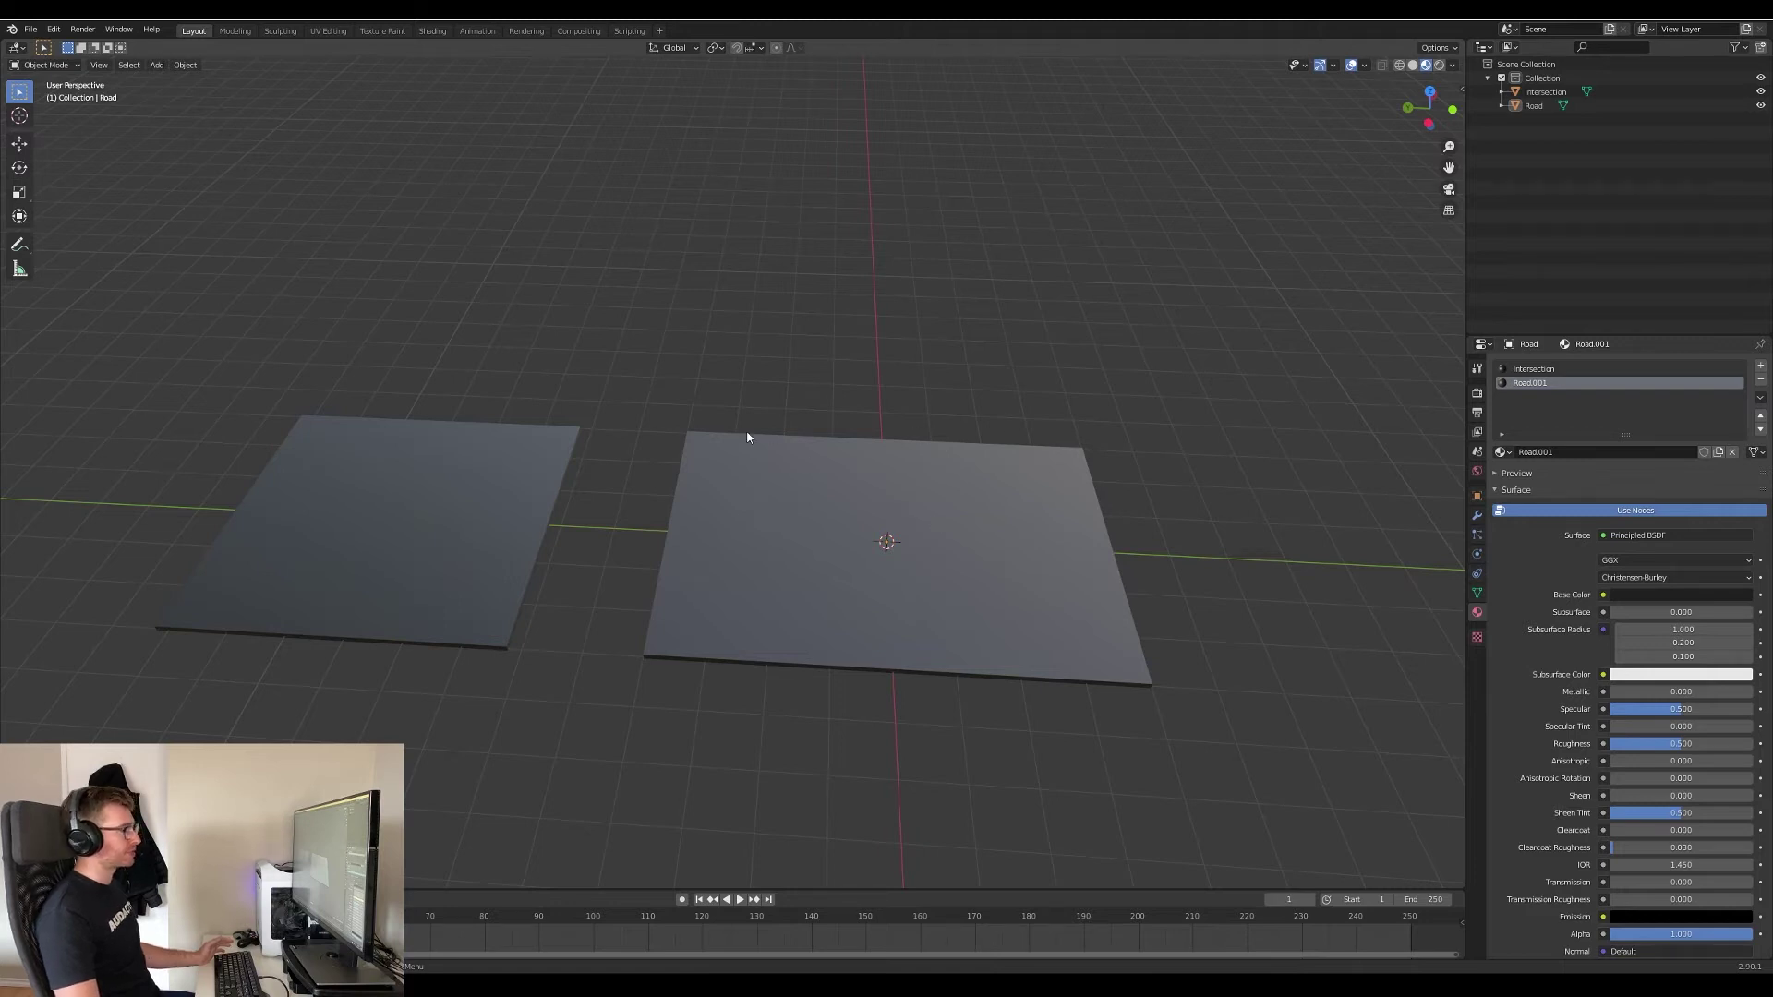
pyautogui.moveTo(1125, 573); pyautogui.dragTo(923, 517, button='middle')
pyautogui.moveTo(816, 507)
pyautogui.mouseDown(button='middle')
pyautogui.moveTo(878, 483)
pyautogui.moveTo(756, 551)
pyautogui.moveTo(711, 526)
pyautogui.moveTo(739, 502)
pyautogui.moveTo(784, 522)
pyautogui.mouseUp(button='middle')
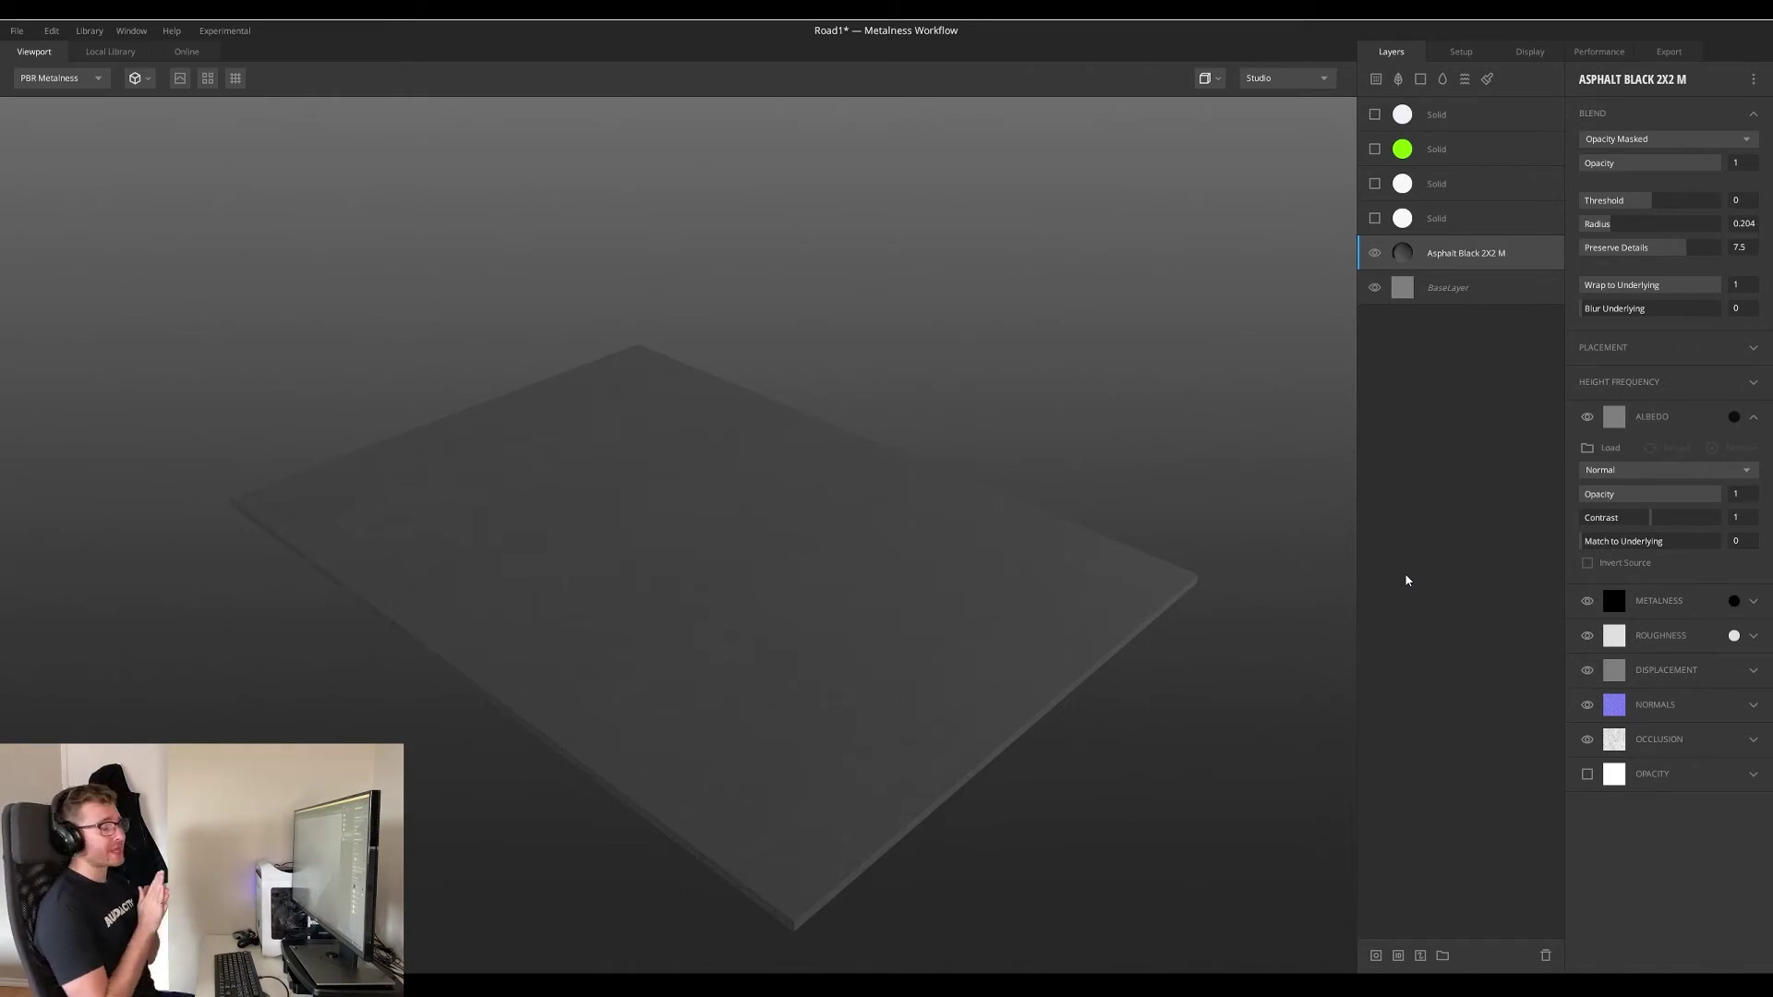
# Step: Tilt the view of the asphalt road plane, then bring up Quixel Bridge on Fine Asphalt 2x2 M
pyautogui.moveTo(1013, 632); pyautogui.dragTo(1025, 563)
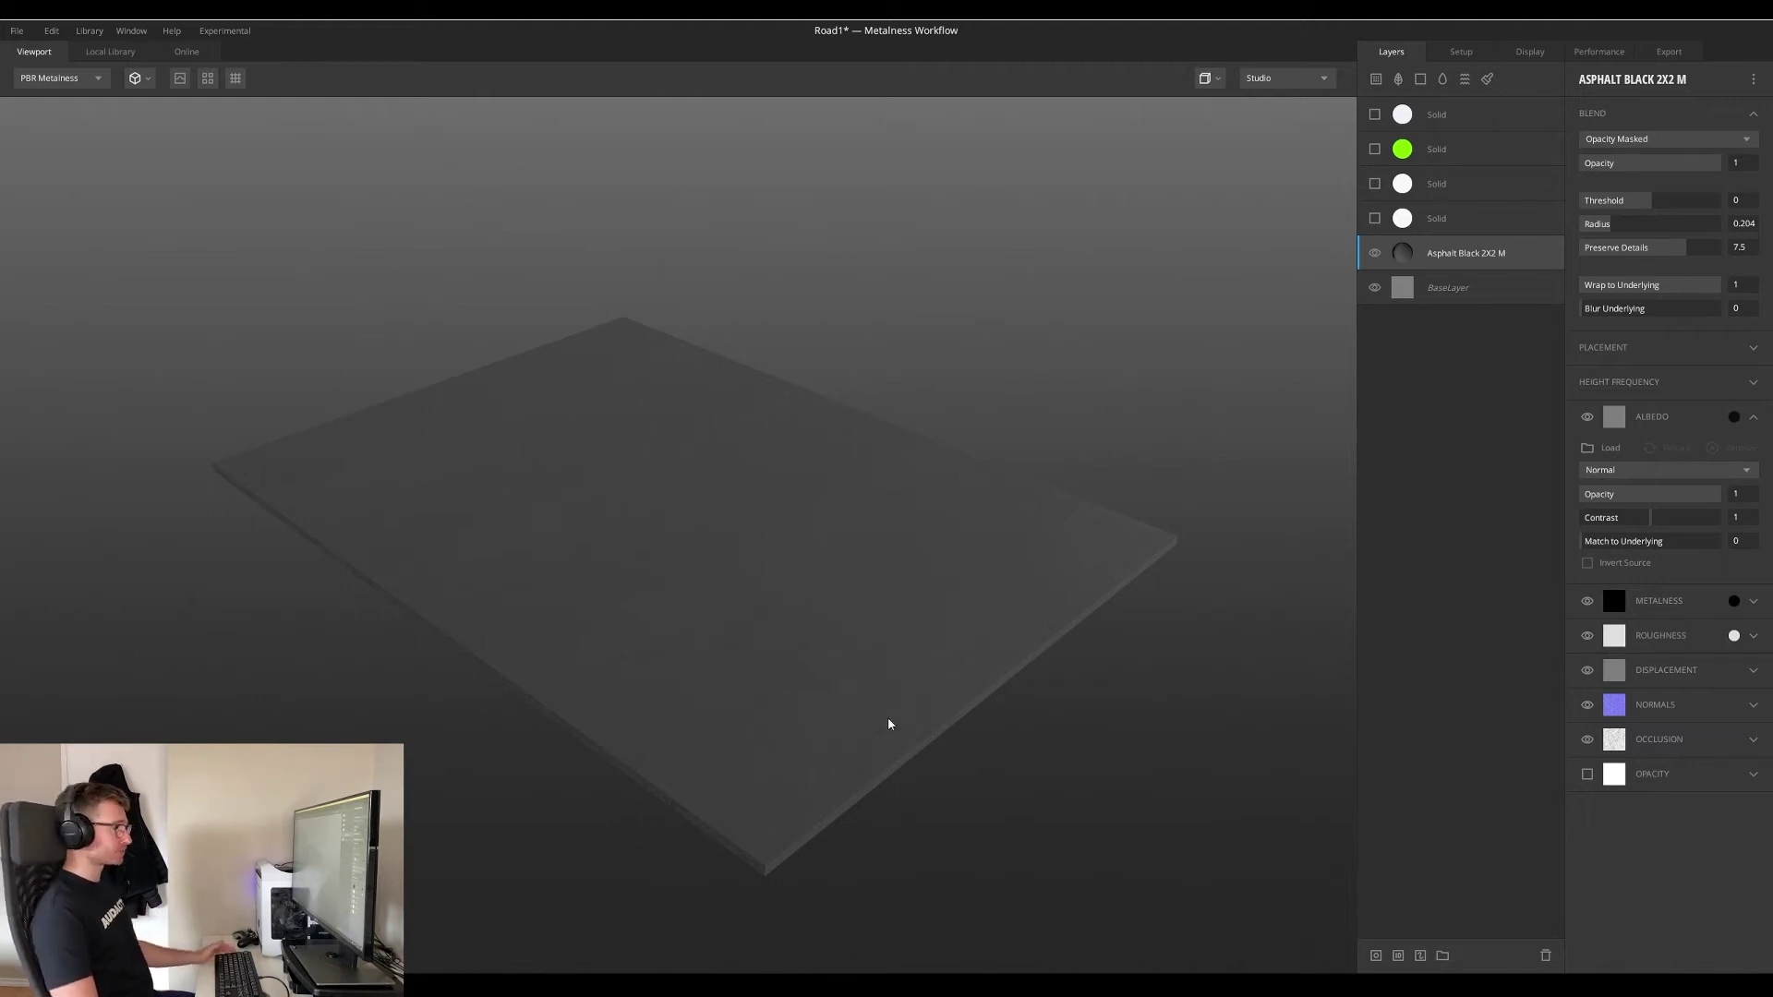
pyautogui.hotkey('alt', 'Tab')
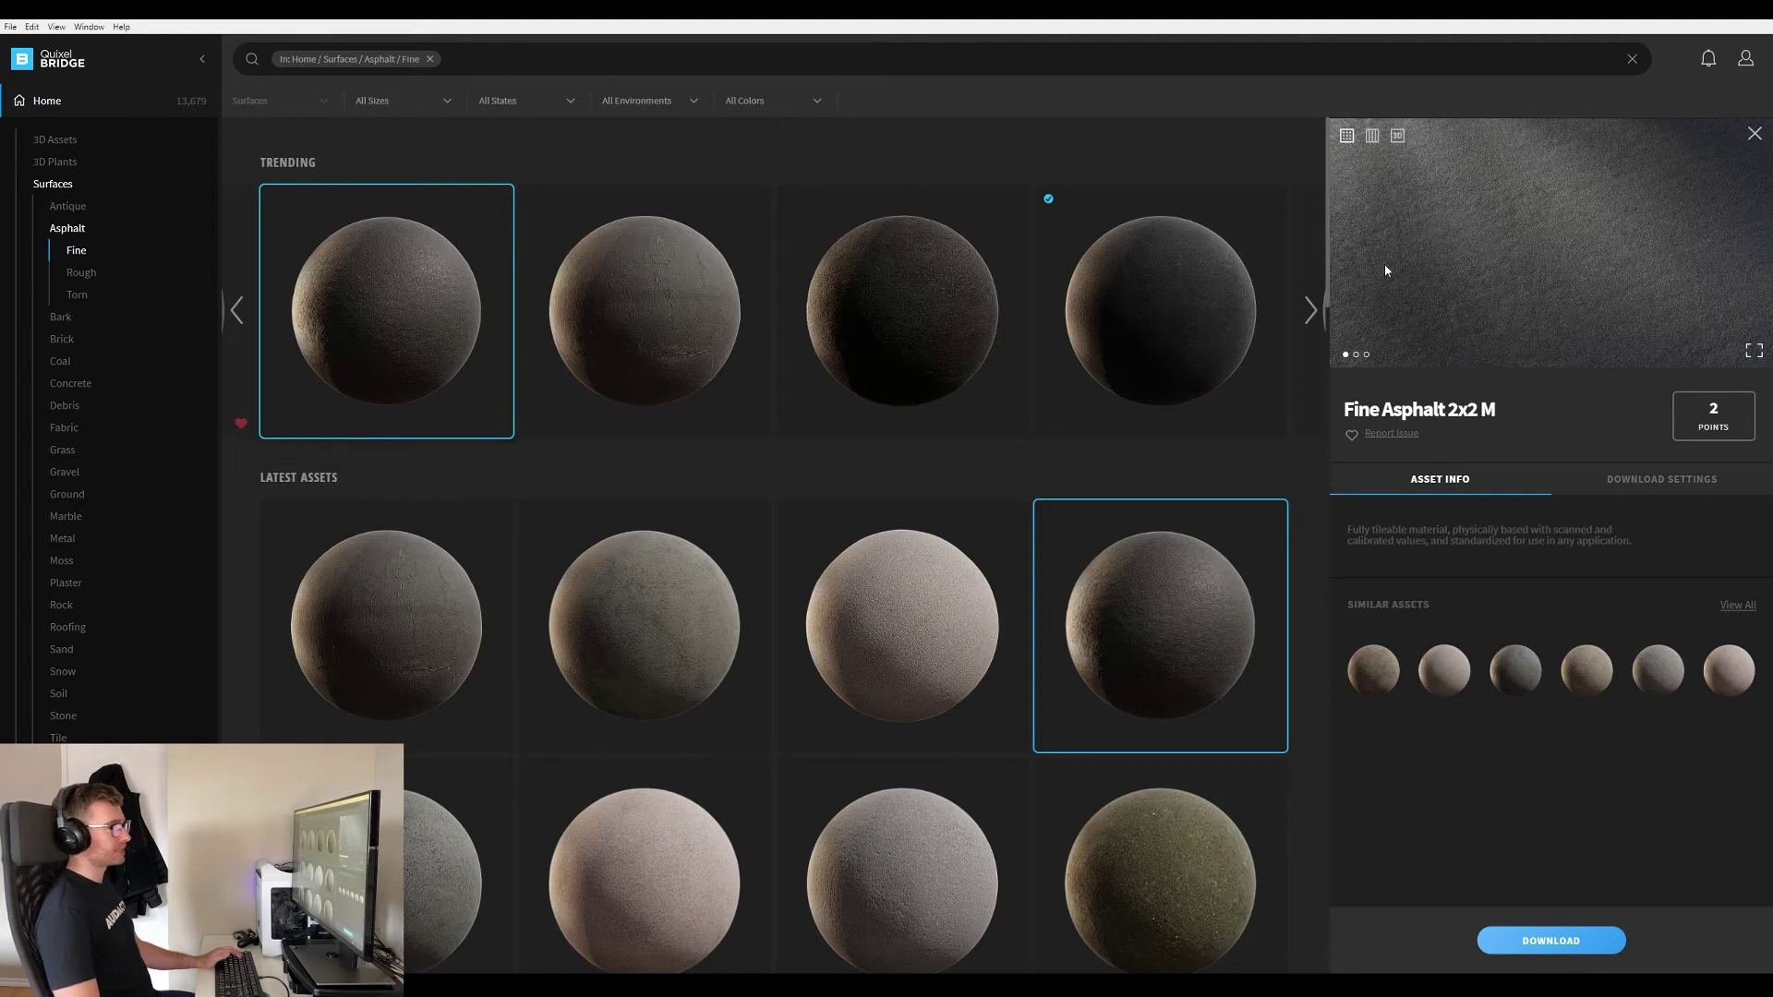
# Step: Preview Fine Asphalt 2x2 M on a zoomed, rotated 3D sphere, then return to Mixer
pyautogui.click(1397, 138)
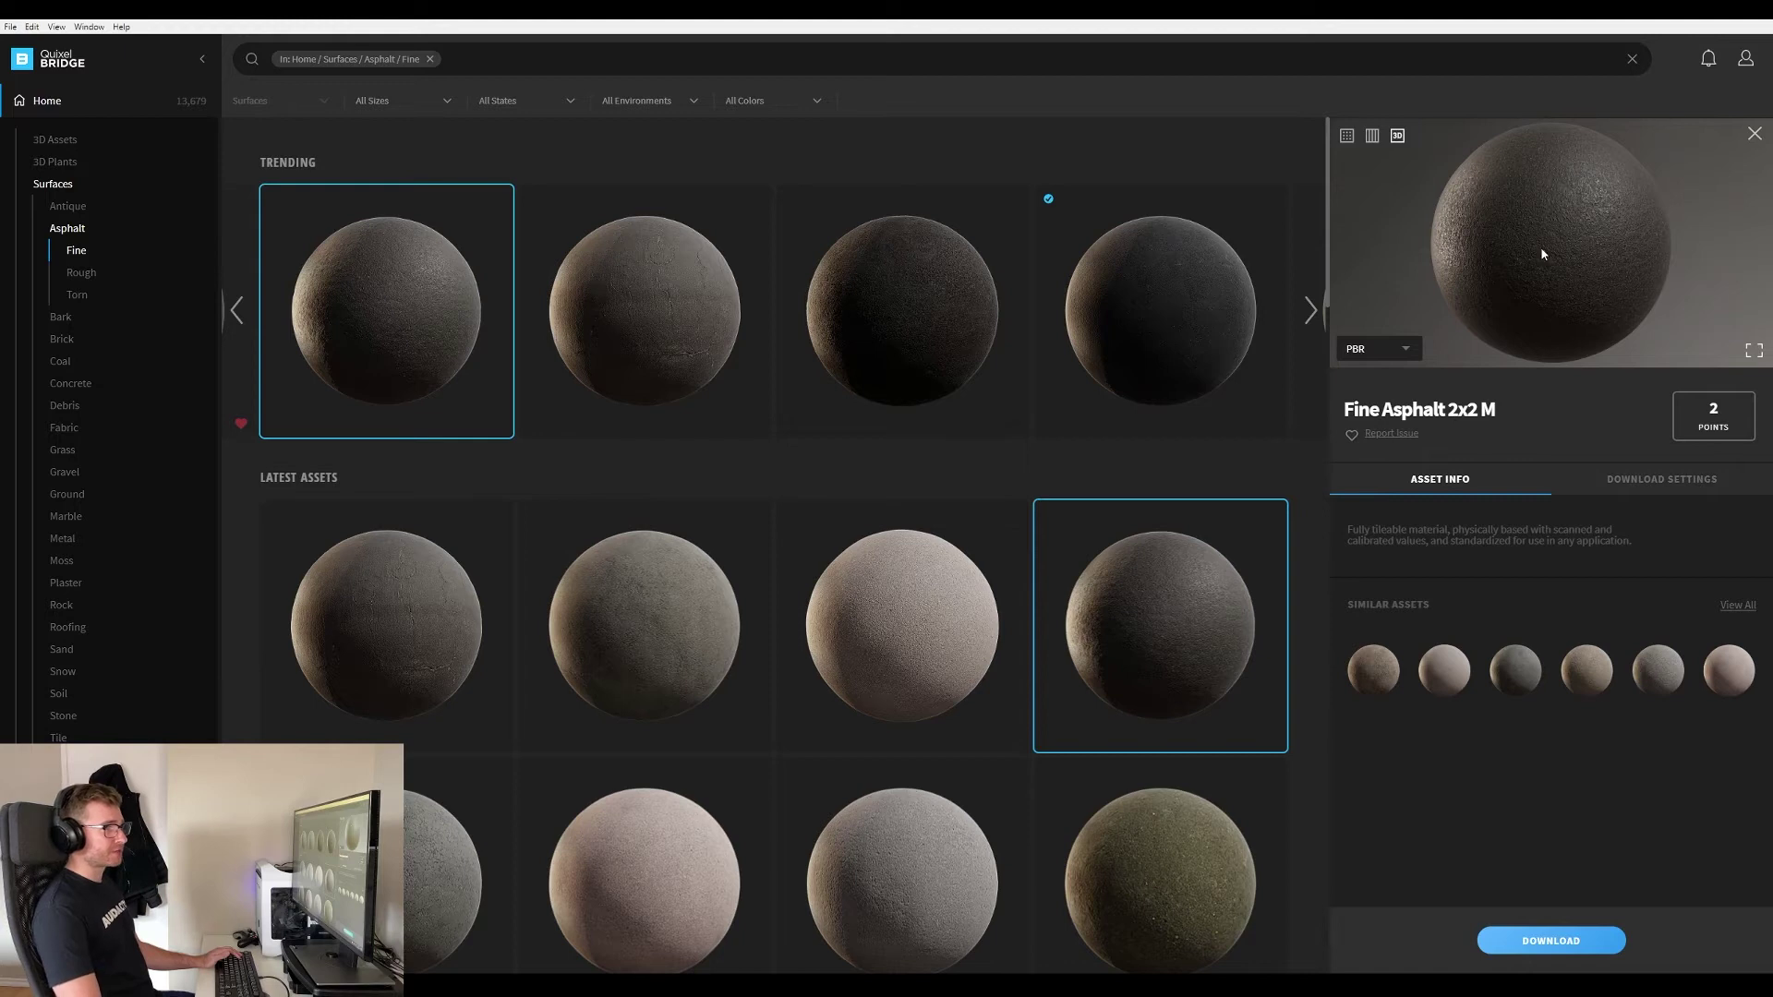
pyautogui.scroll(2, 1578, 222)
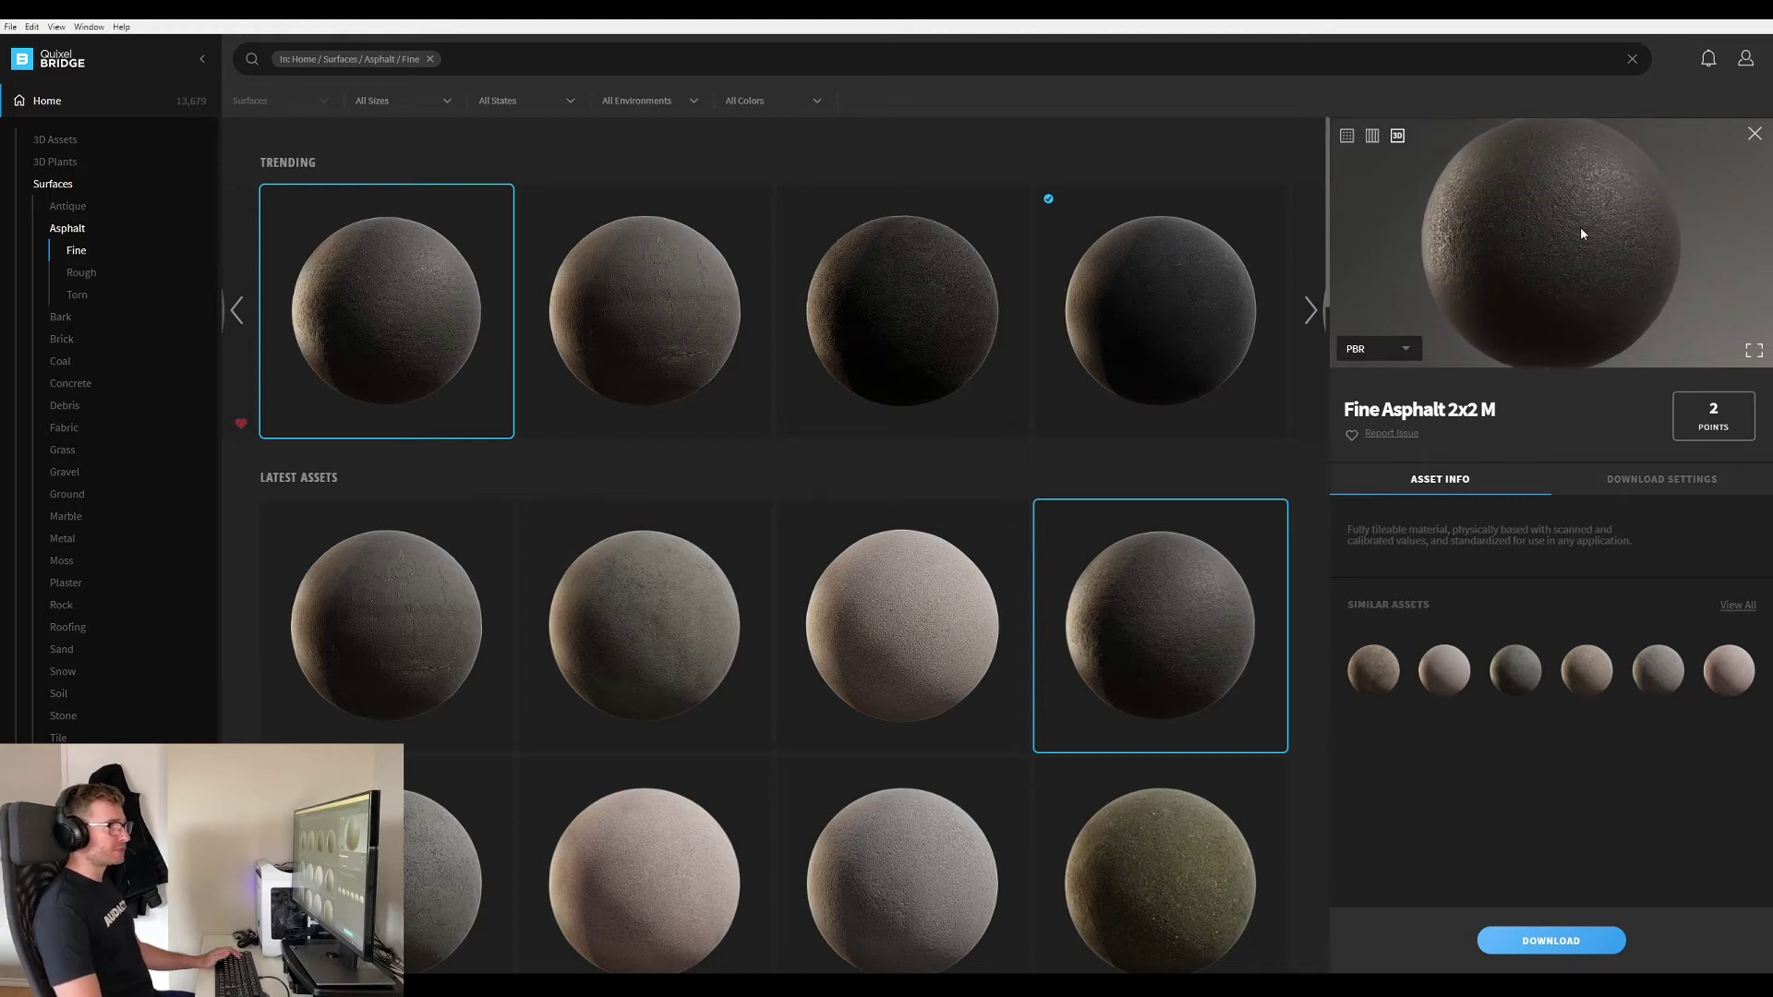
pyautogui.moveTo(1547, 246); pyautogui.dragTo(1559, 162)
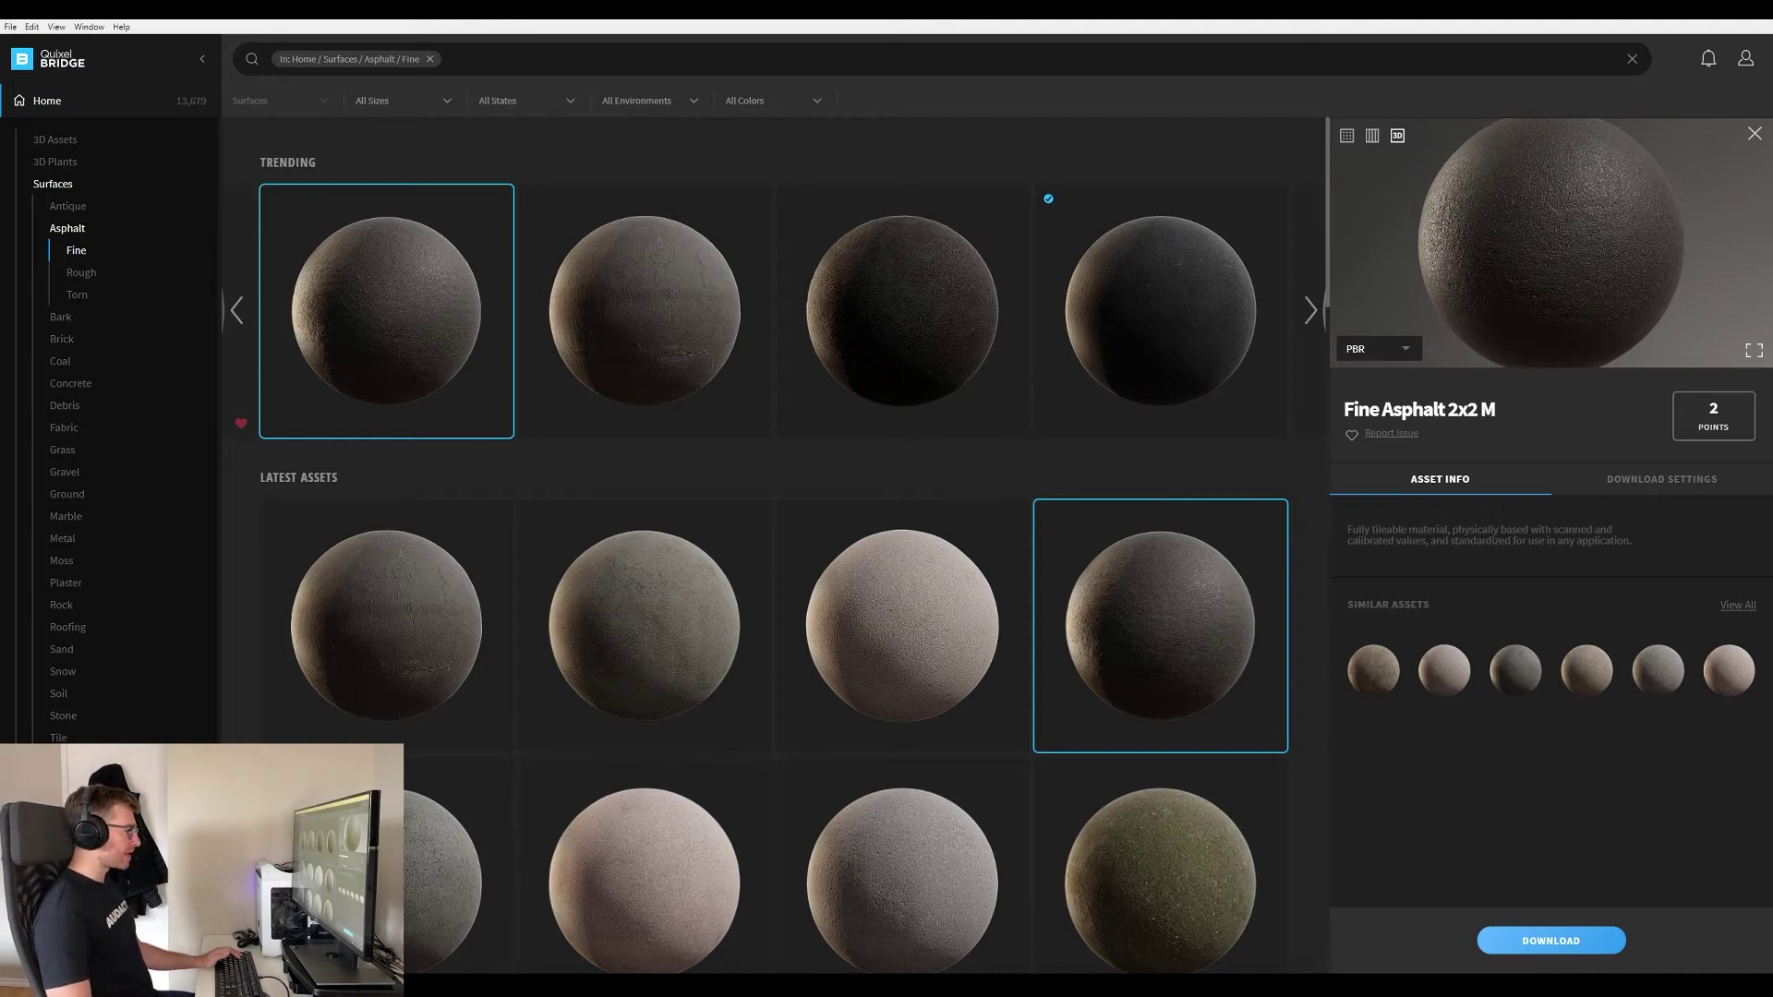
pyautogui.hotkey('alt', 'Tab')
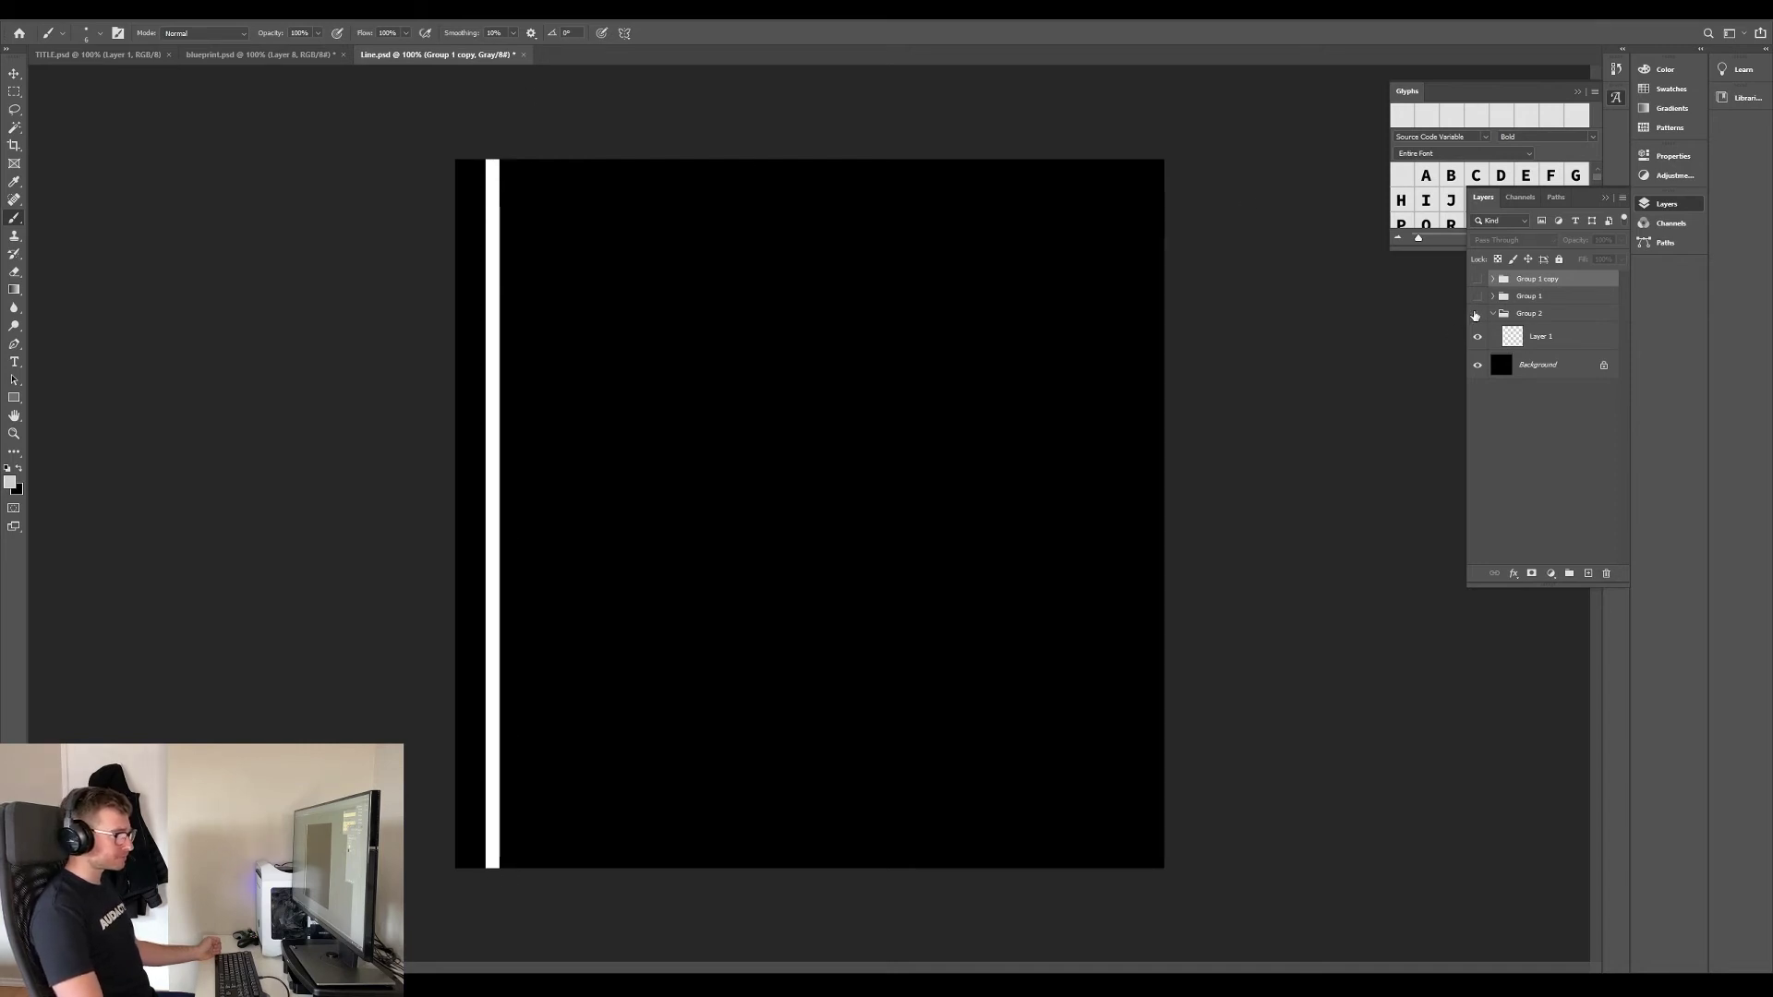
# Step: Compare the edge-line, dashed centre-line and crosswalk masks in Photoshop, then enable Mixer's fourth Solid layer
pyautogui.click(1475, 315)
pyautogui.click(1477, 295)
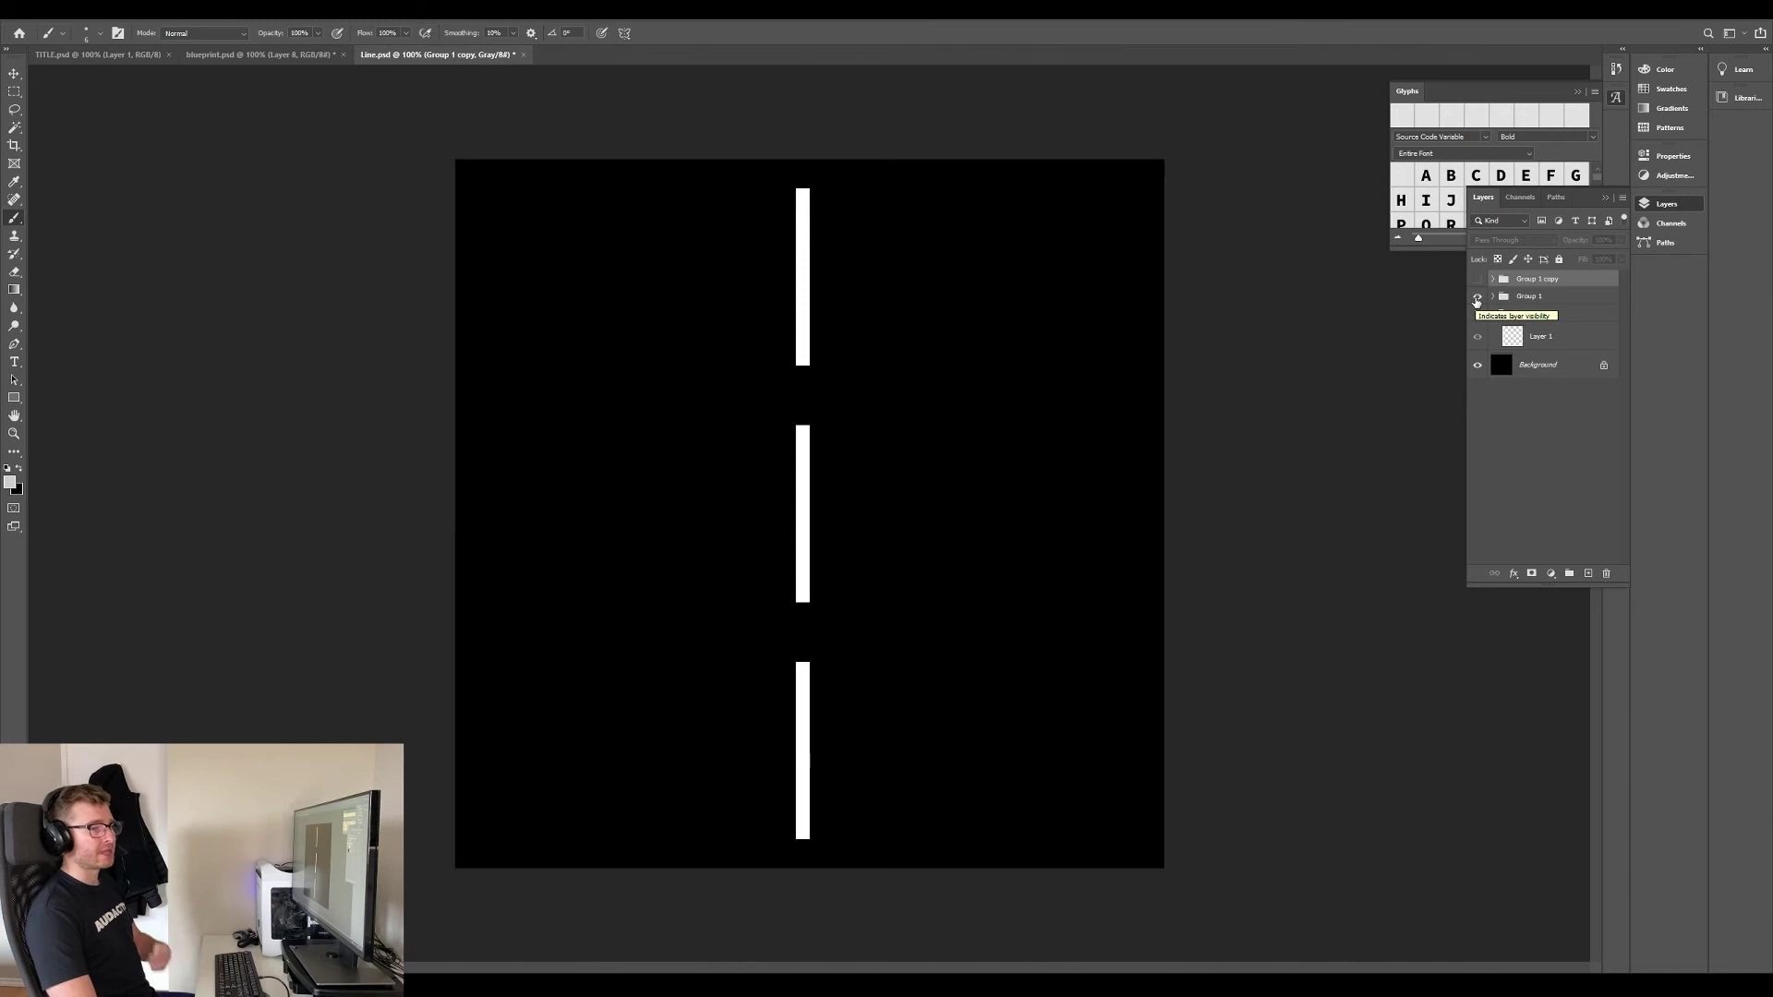
pyautogui.click(1477, 296)
pyautogui.click(1477, 279)
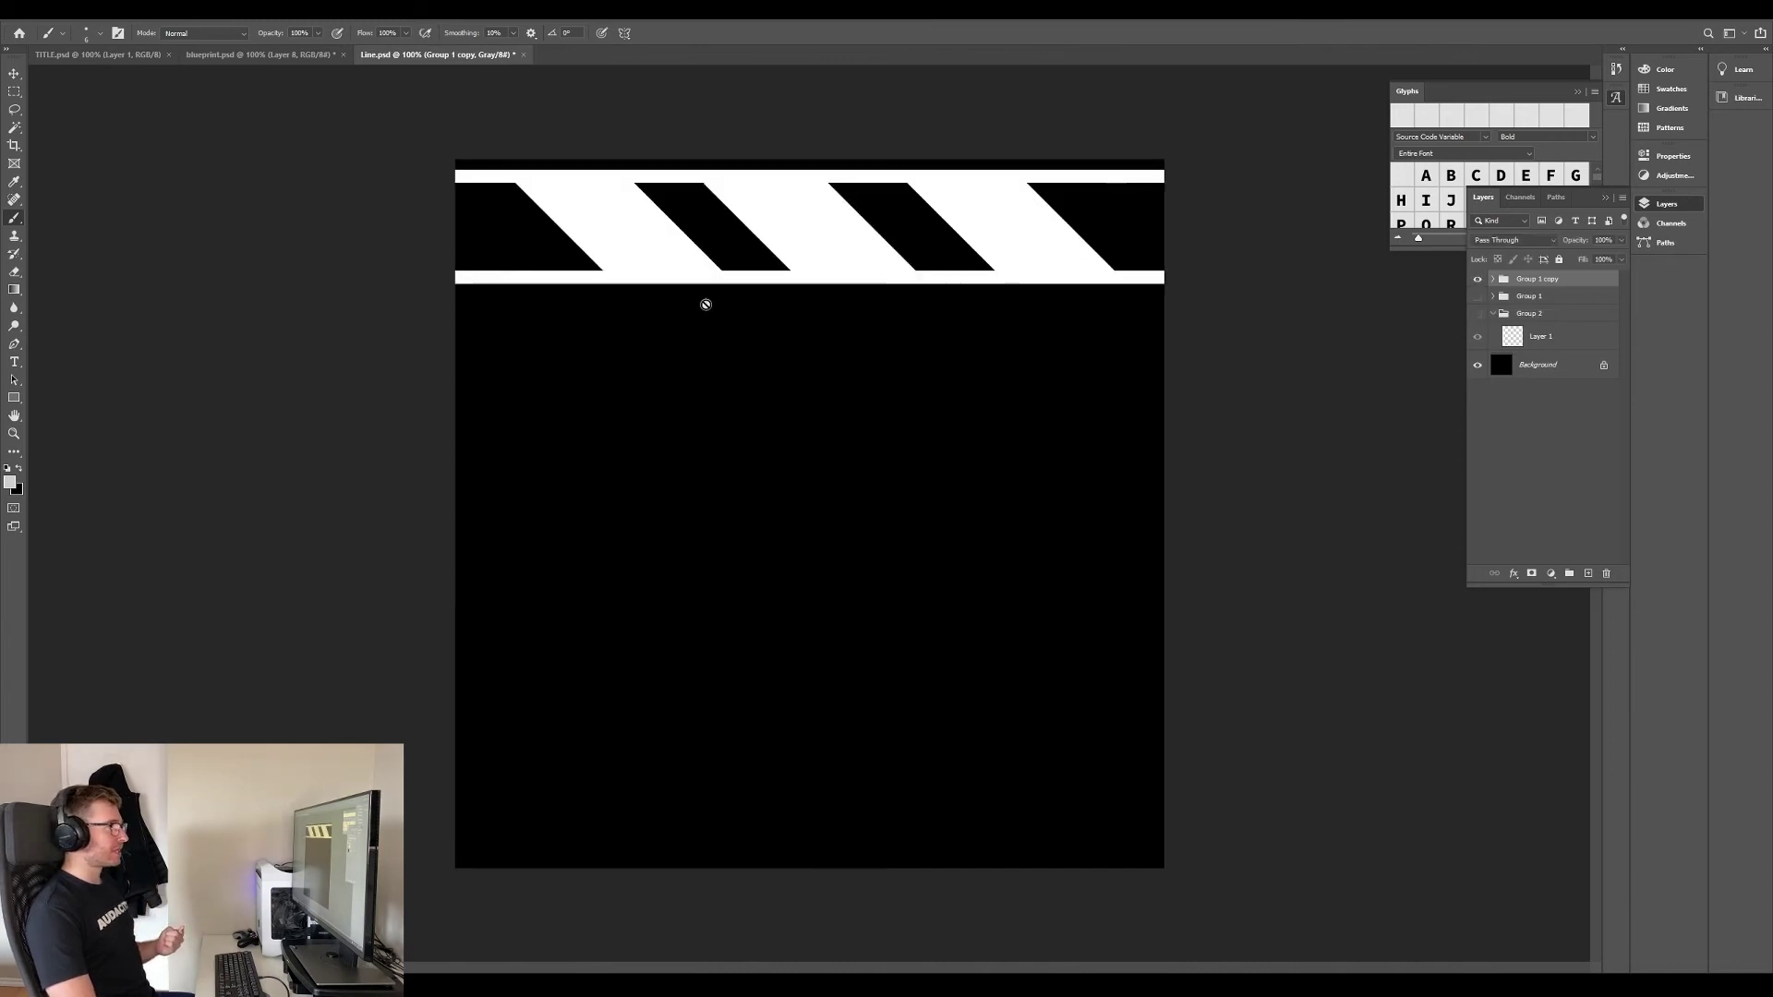
pyautogui.click(1477, 296)
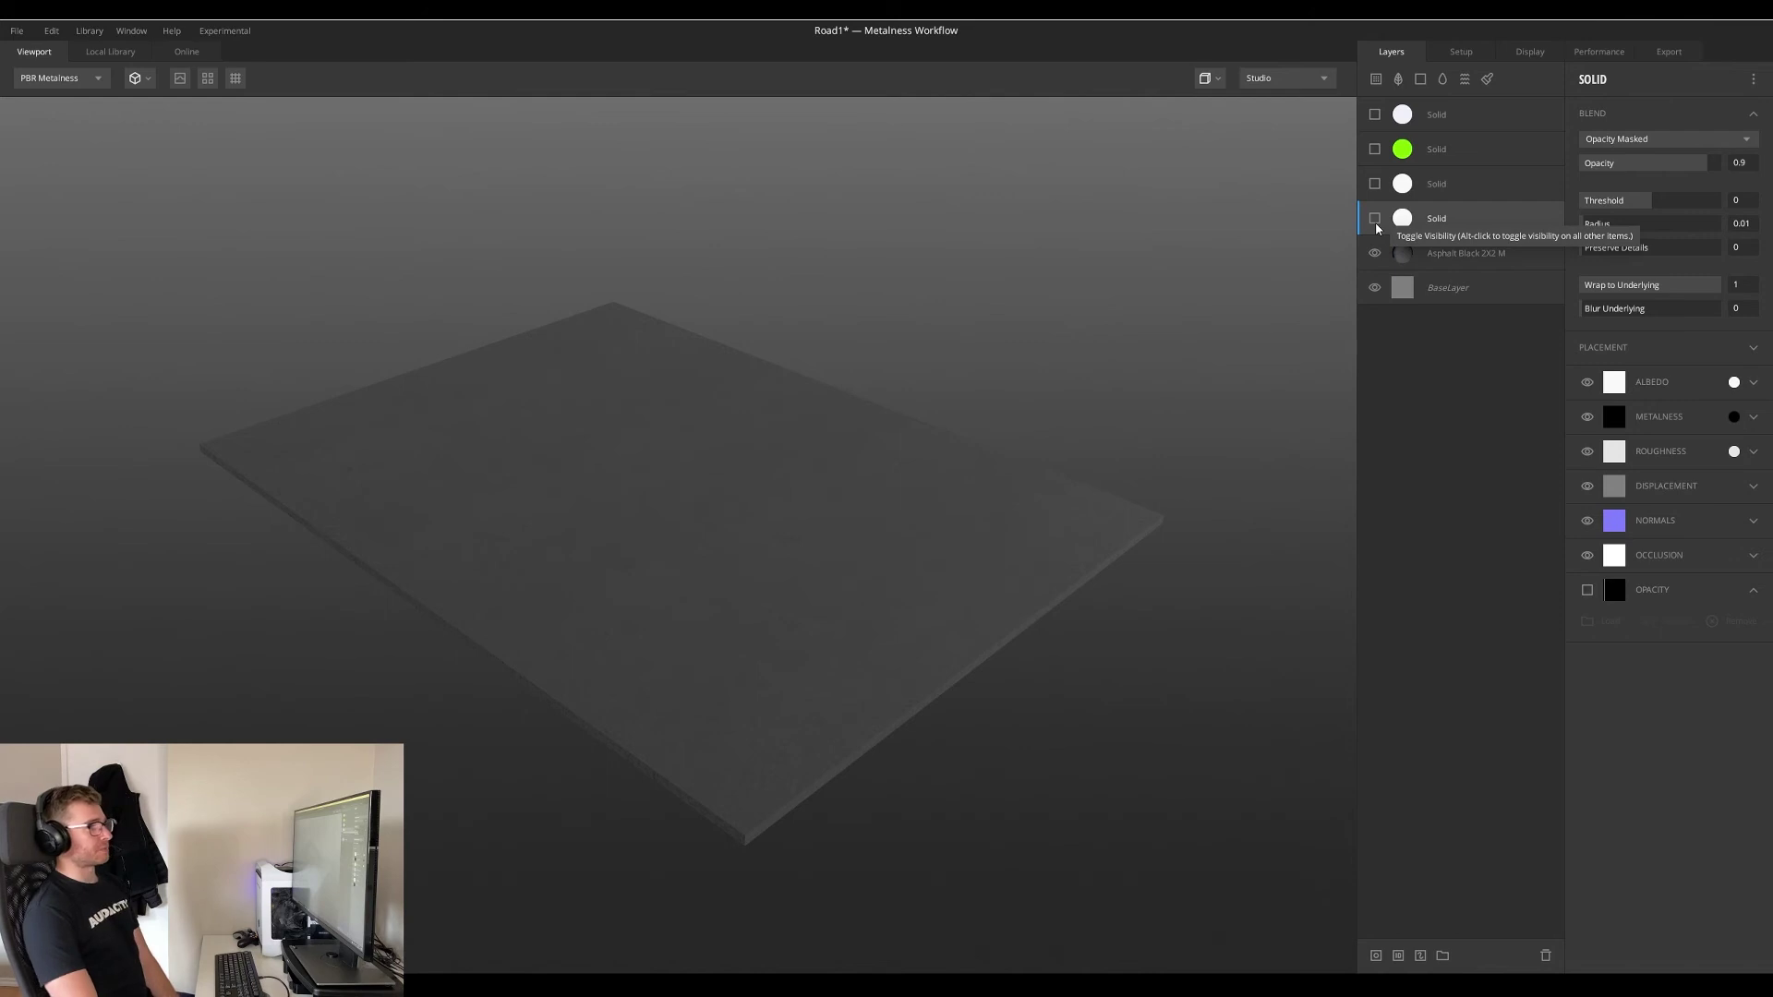
pyautogui.click(1376, 223)
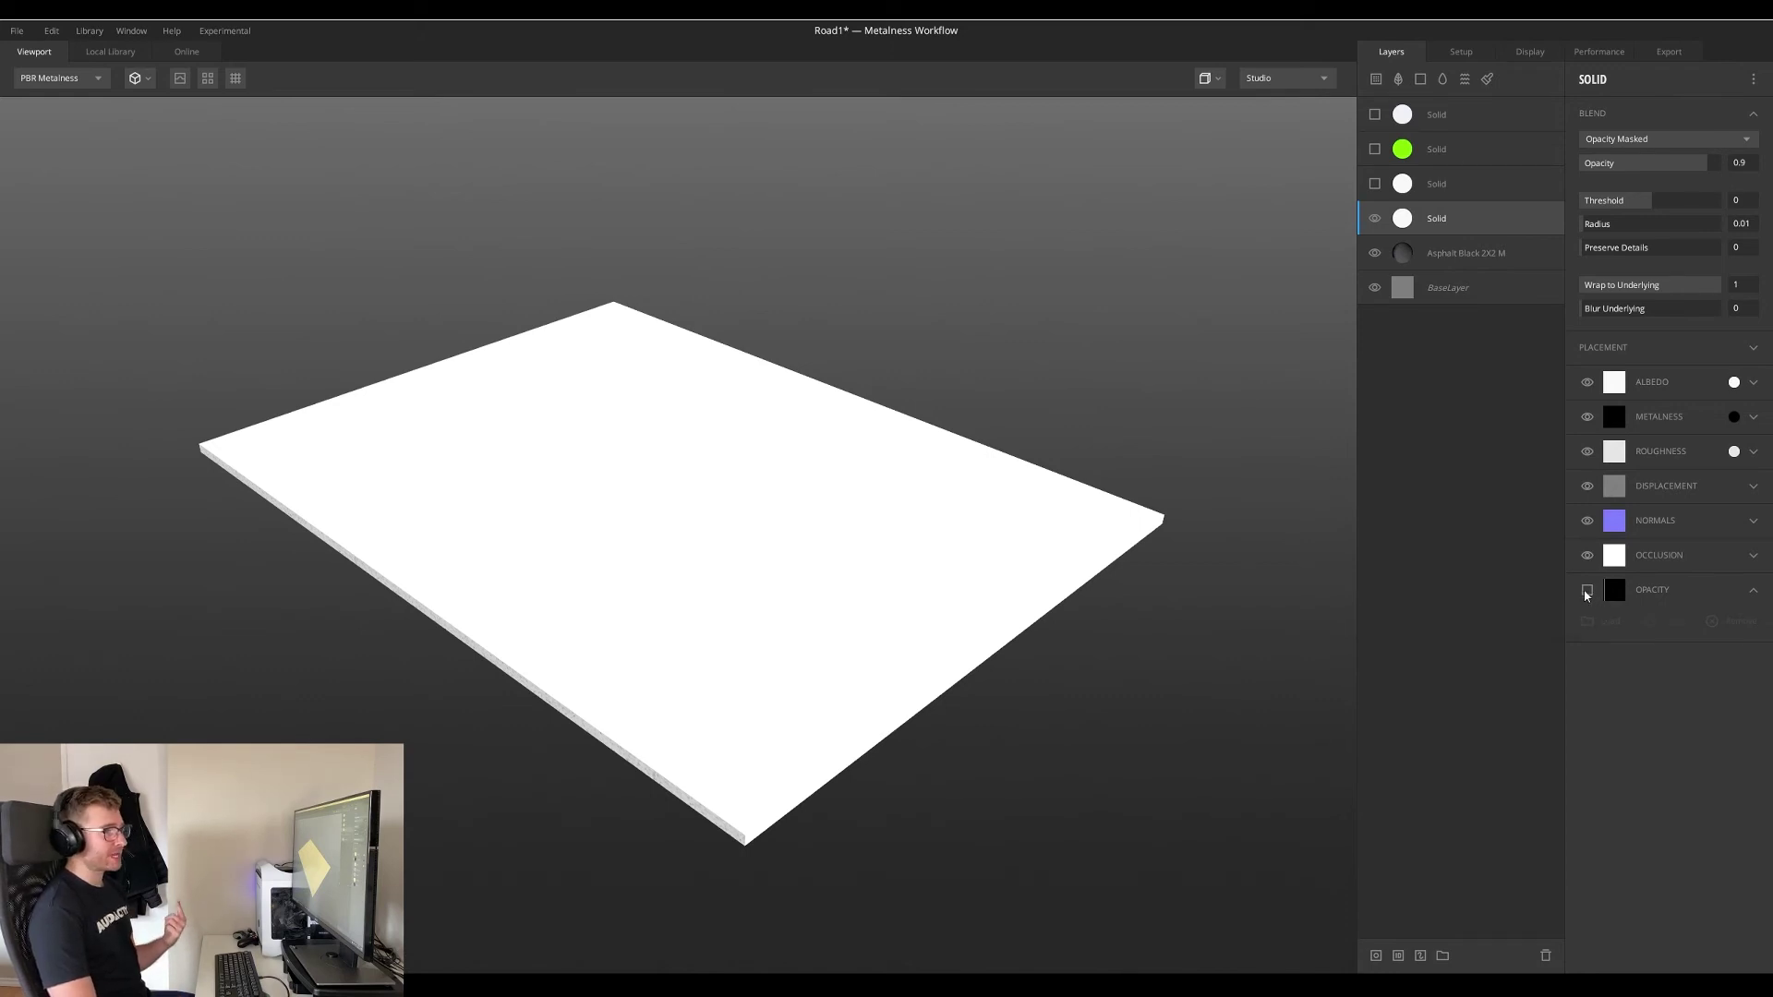
# Step: Apply the opacity mask so only a white stripe shows on the road
pyautogui.click(1586, 590)
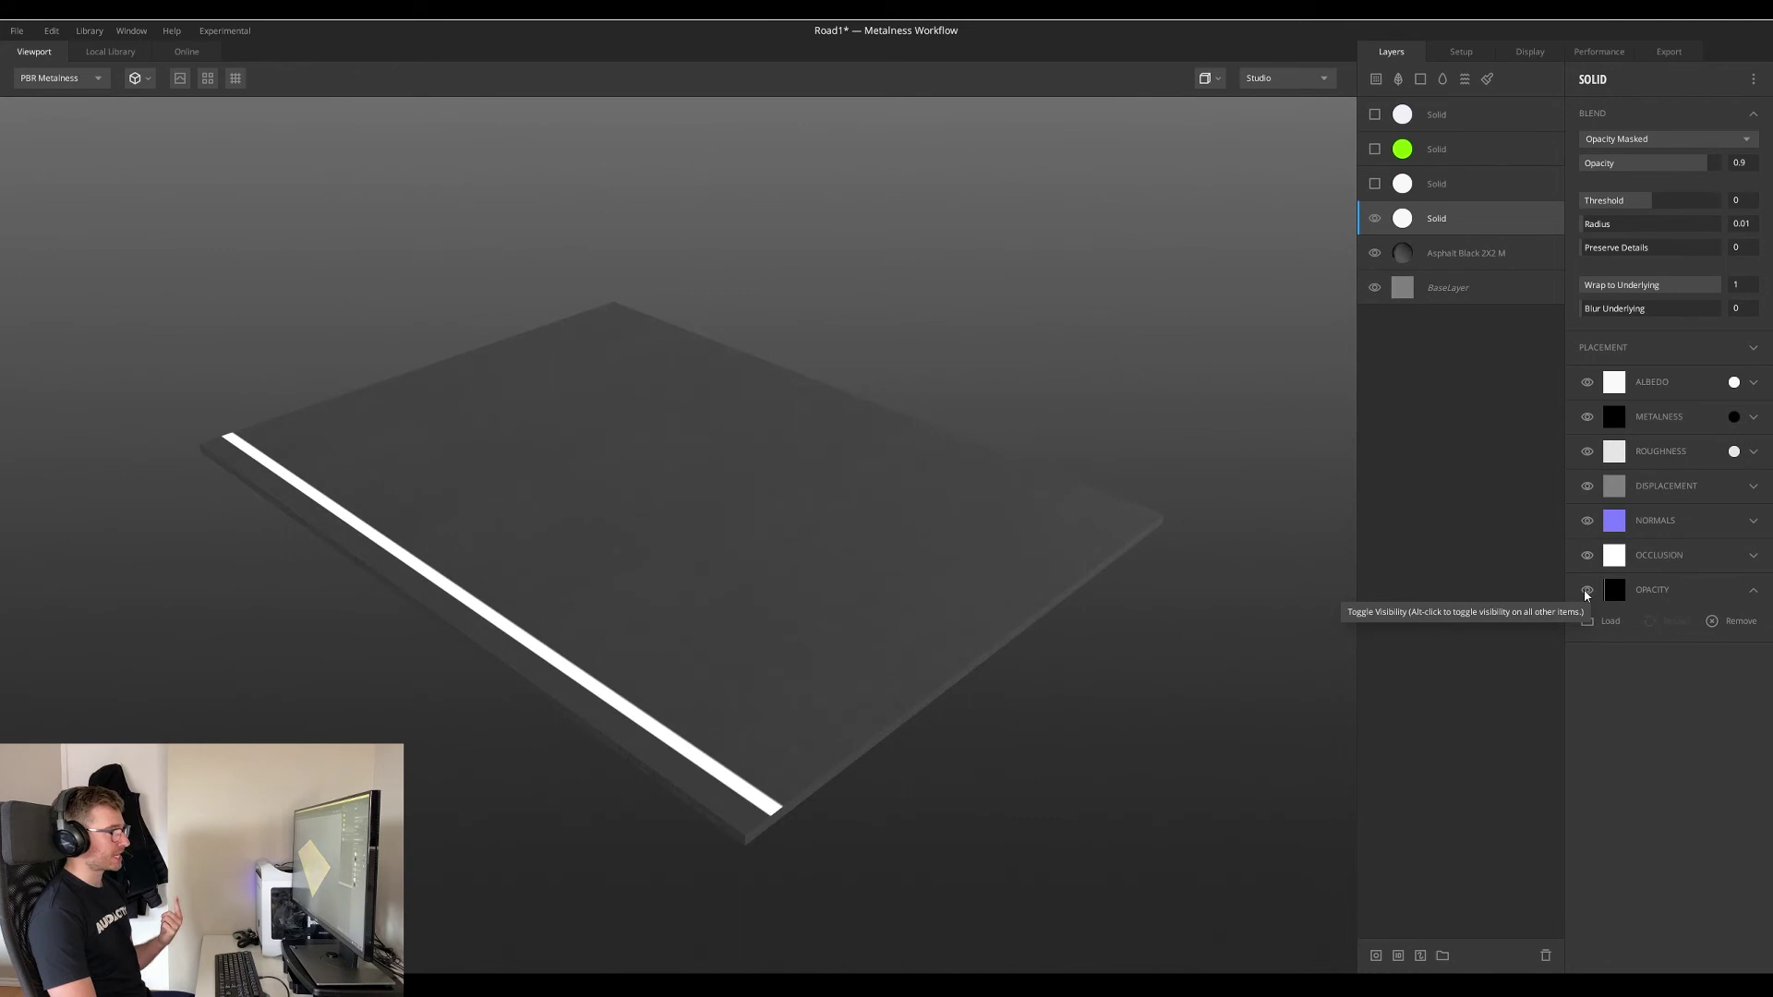
pyautogui.scroll(5, 622, 742)
pyautogui.scroll(-2, 623, 742)
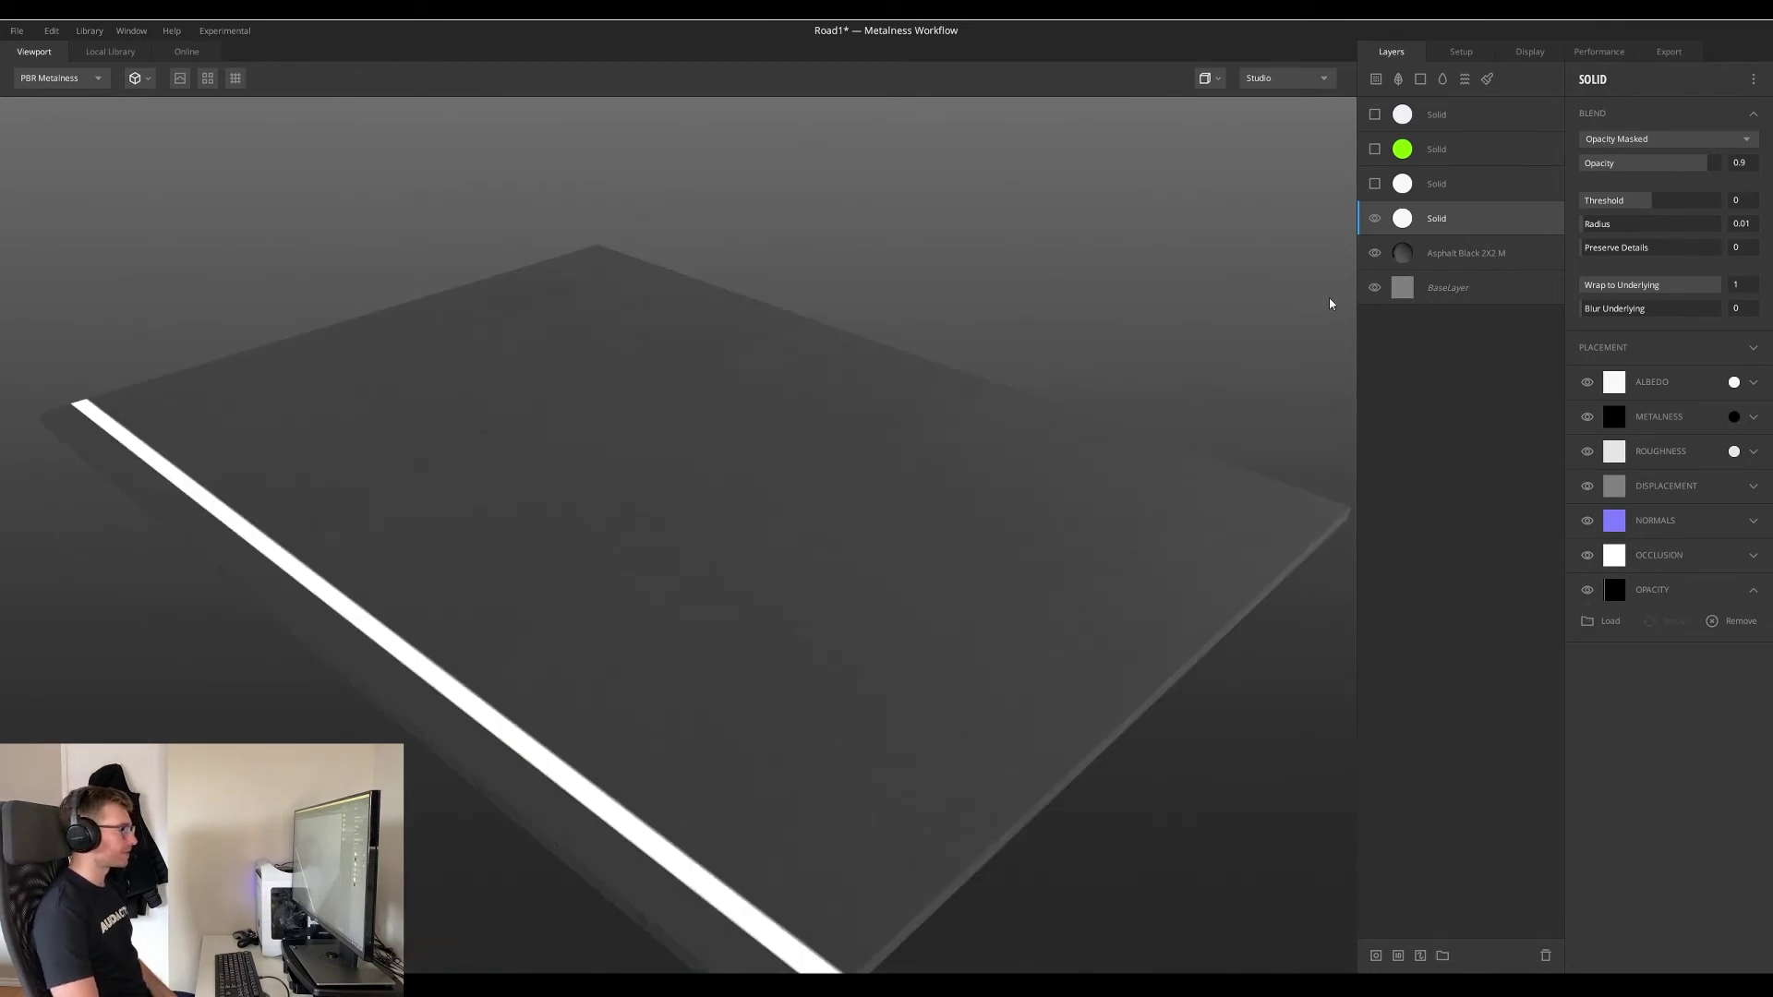
# Step: Show the second white edge line, the green dashed centre line and the white crosswalk layers
pyautogui.click(1374, 184)
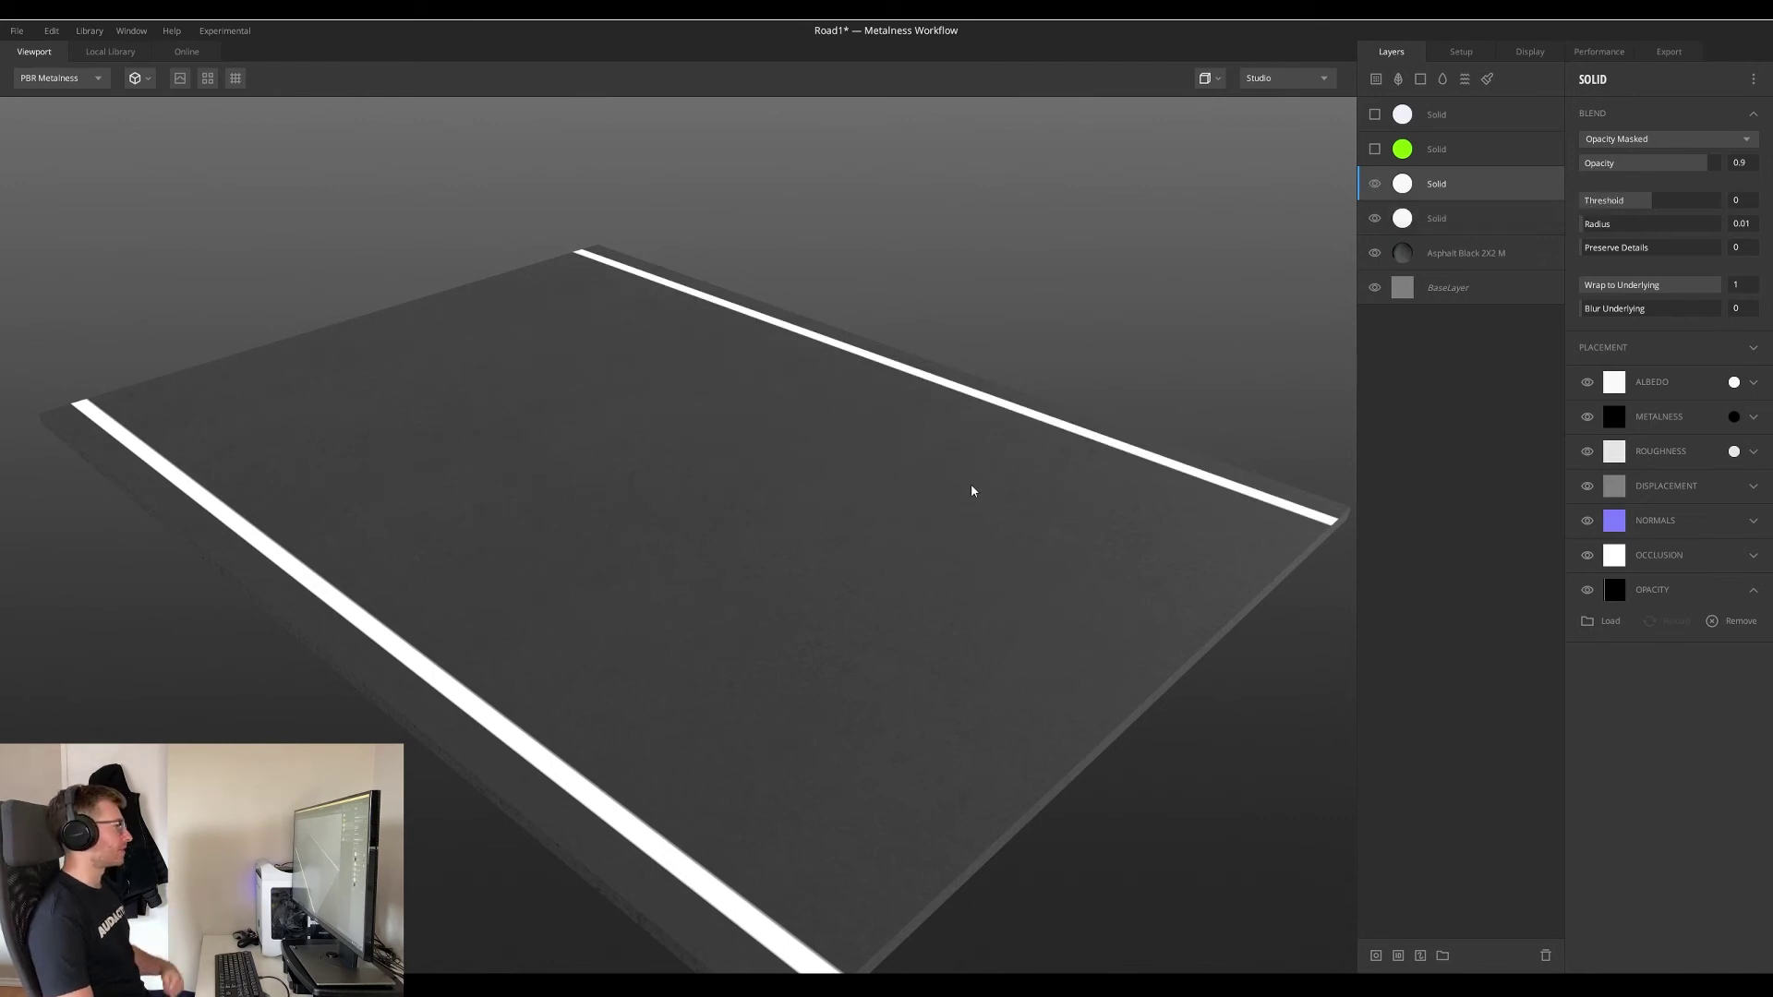
pyautogui.click(1454, 154)
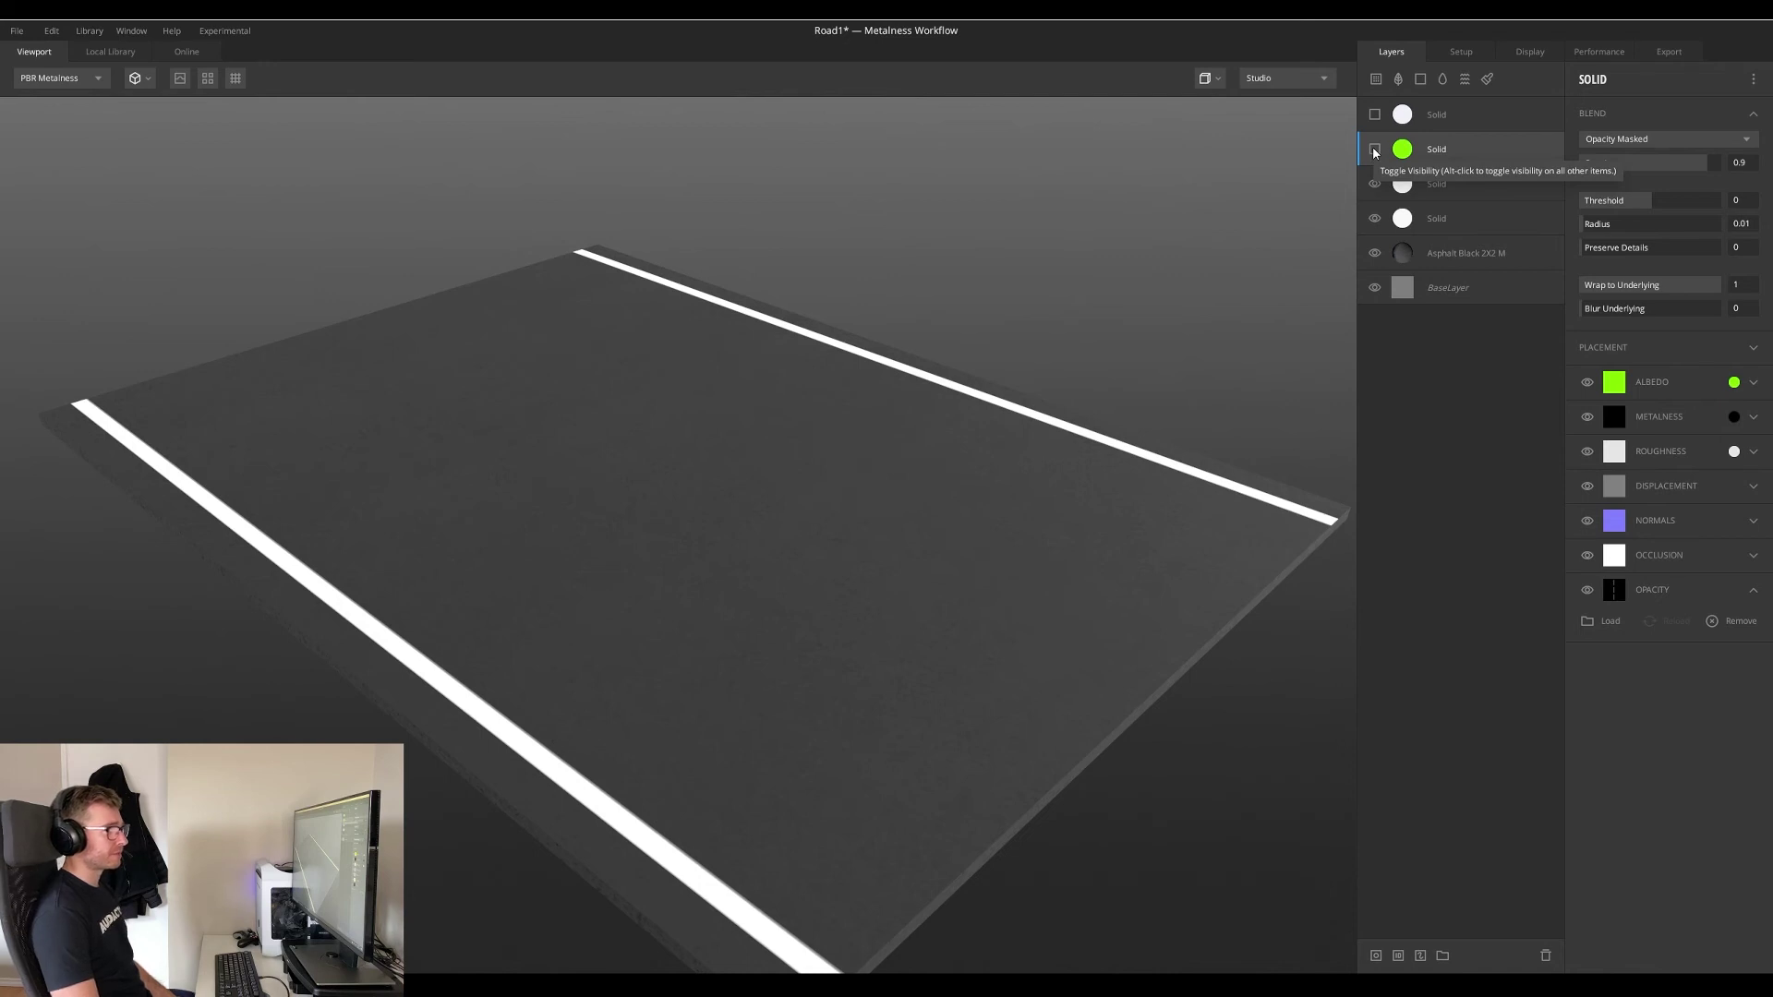
pyautogui.click(1374, 149)
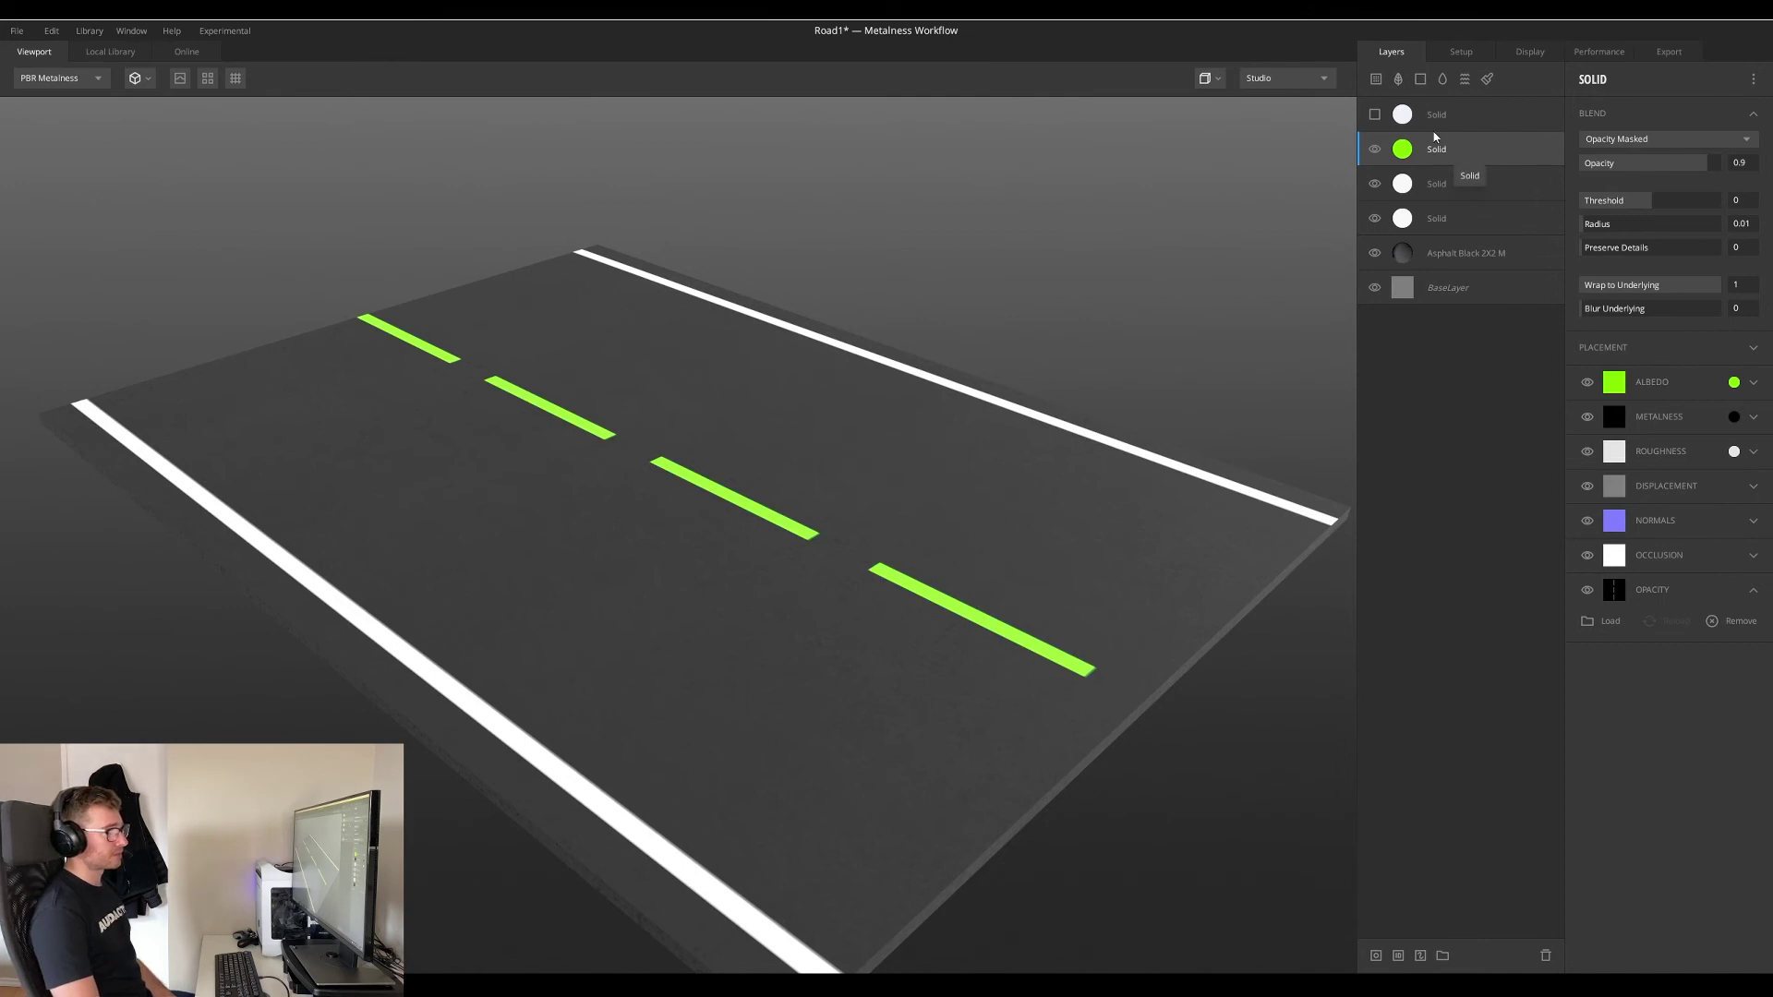
pyautogui.click(1374, 116)
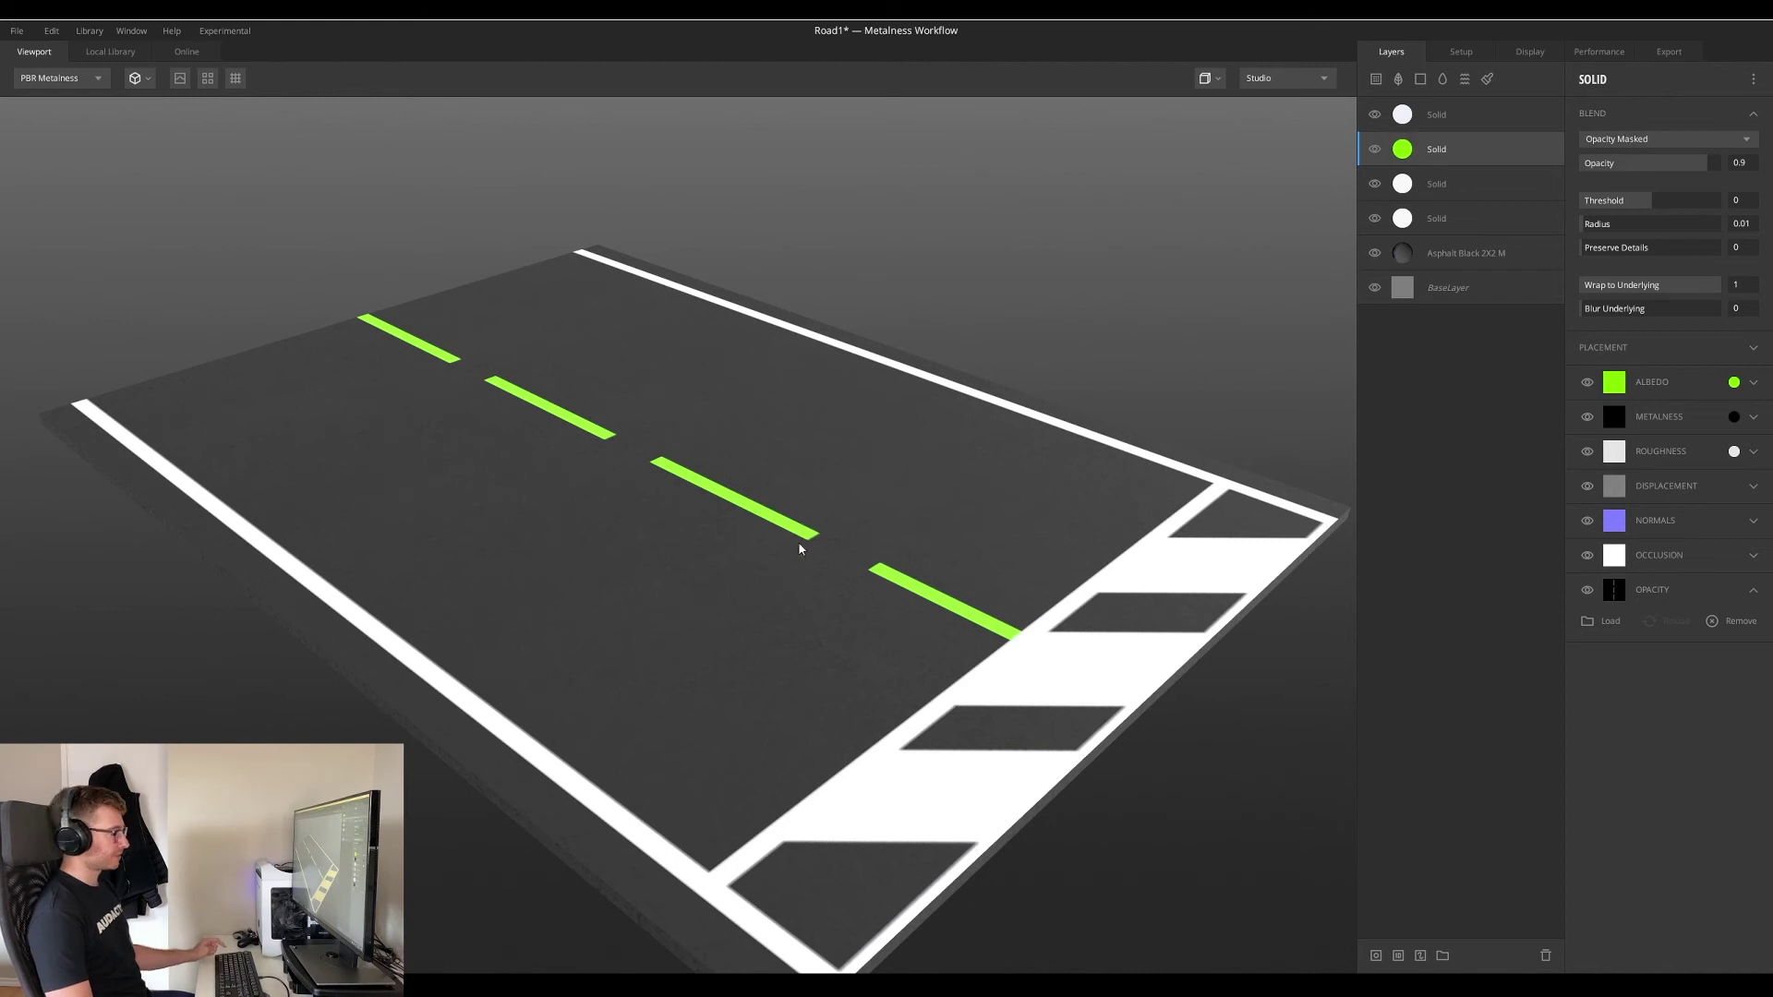
pyautogui.moveTo(711, 584); pyautogui.dragTo(1309, 578)
pyautogui.scroll(-4, 957, 656)
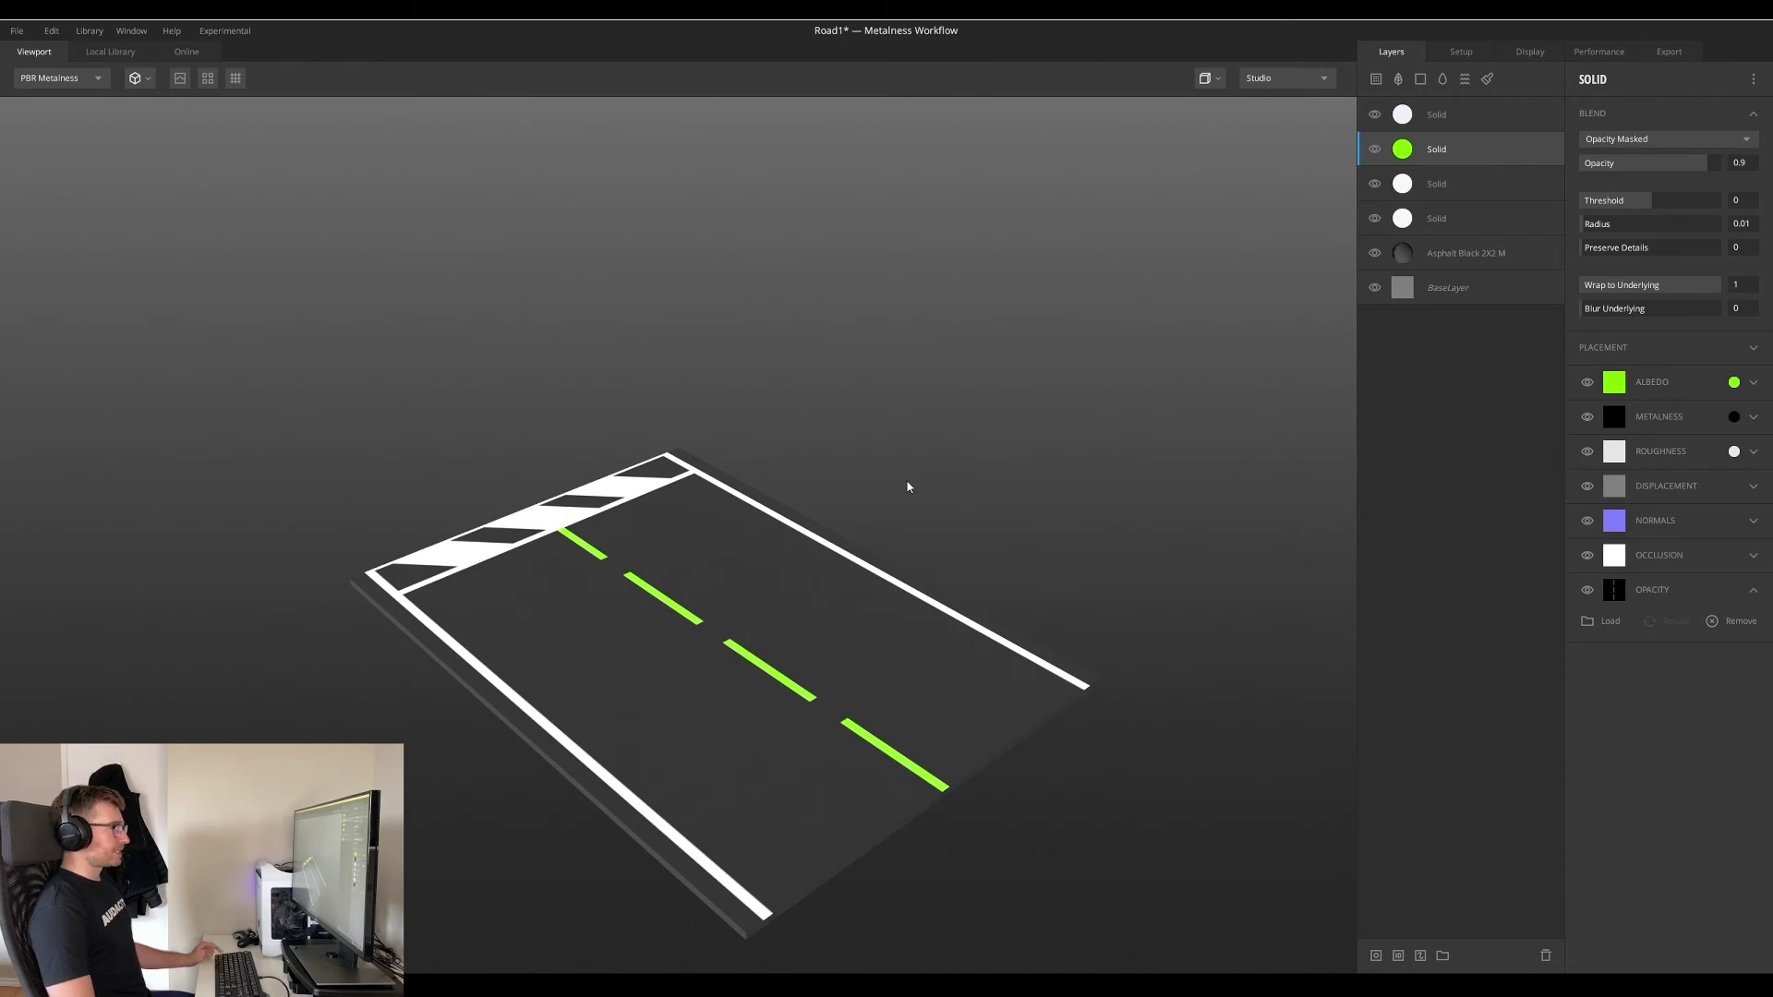
pyautogui.moveTo(681, 712); pyautogui.dragTo(633, 323)
pyautogui.moveTo(634, 662); pyautogui.dragTo(799, 503)
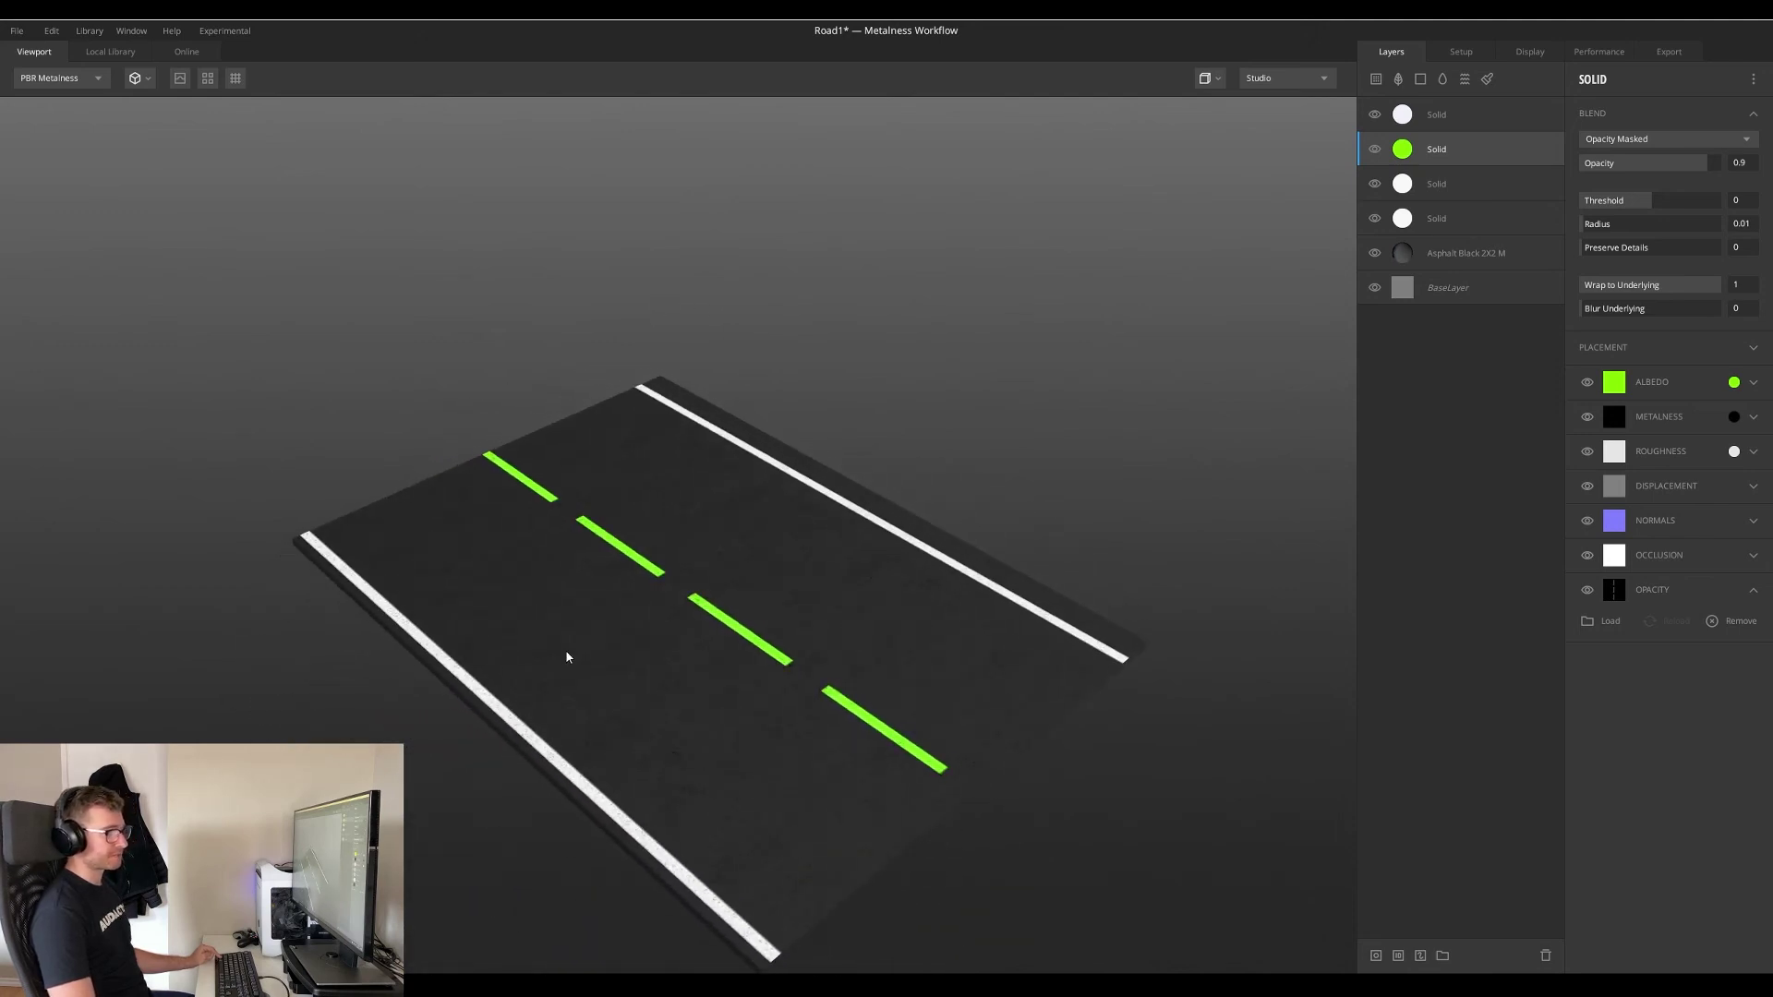
pyautogui.moveTo(549, 662); pyautogui.dragTo(557, 565)
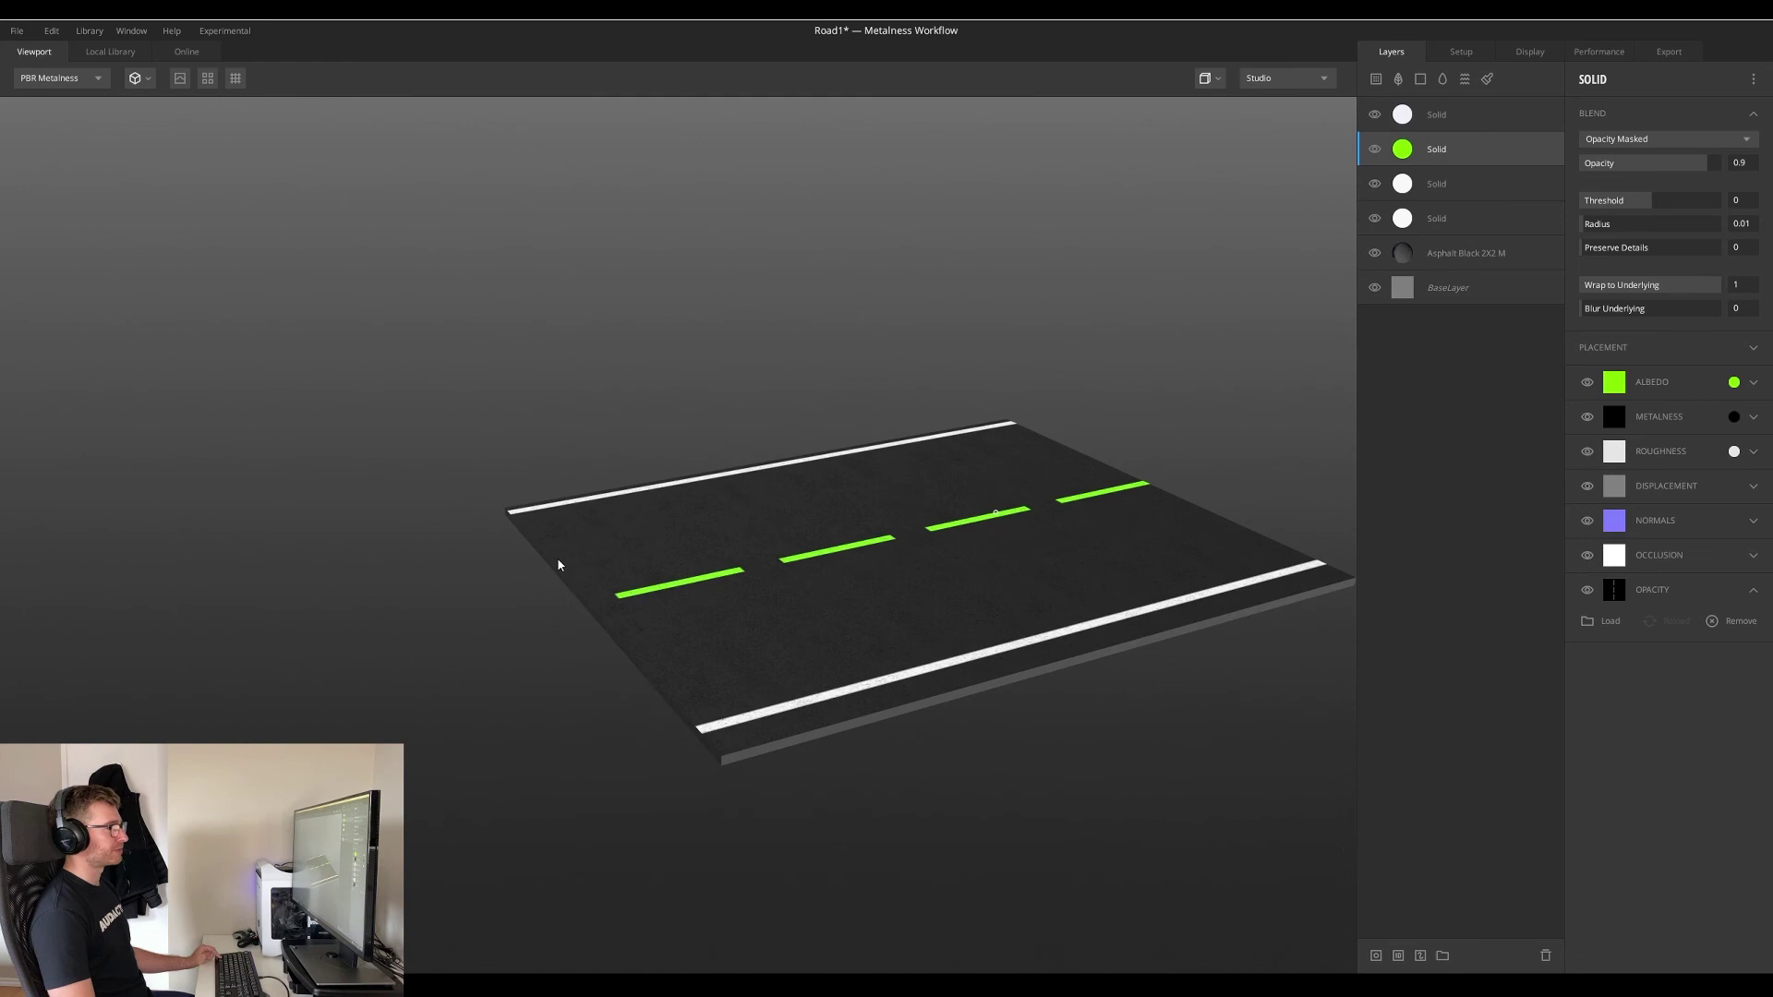
# Step: Export Road1 from Local > Imported to Unreal Engine 4.25 as 2K JPEG textures
pyautogui.click(696, 970)
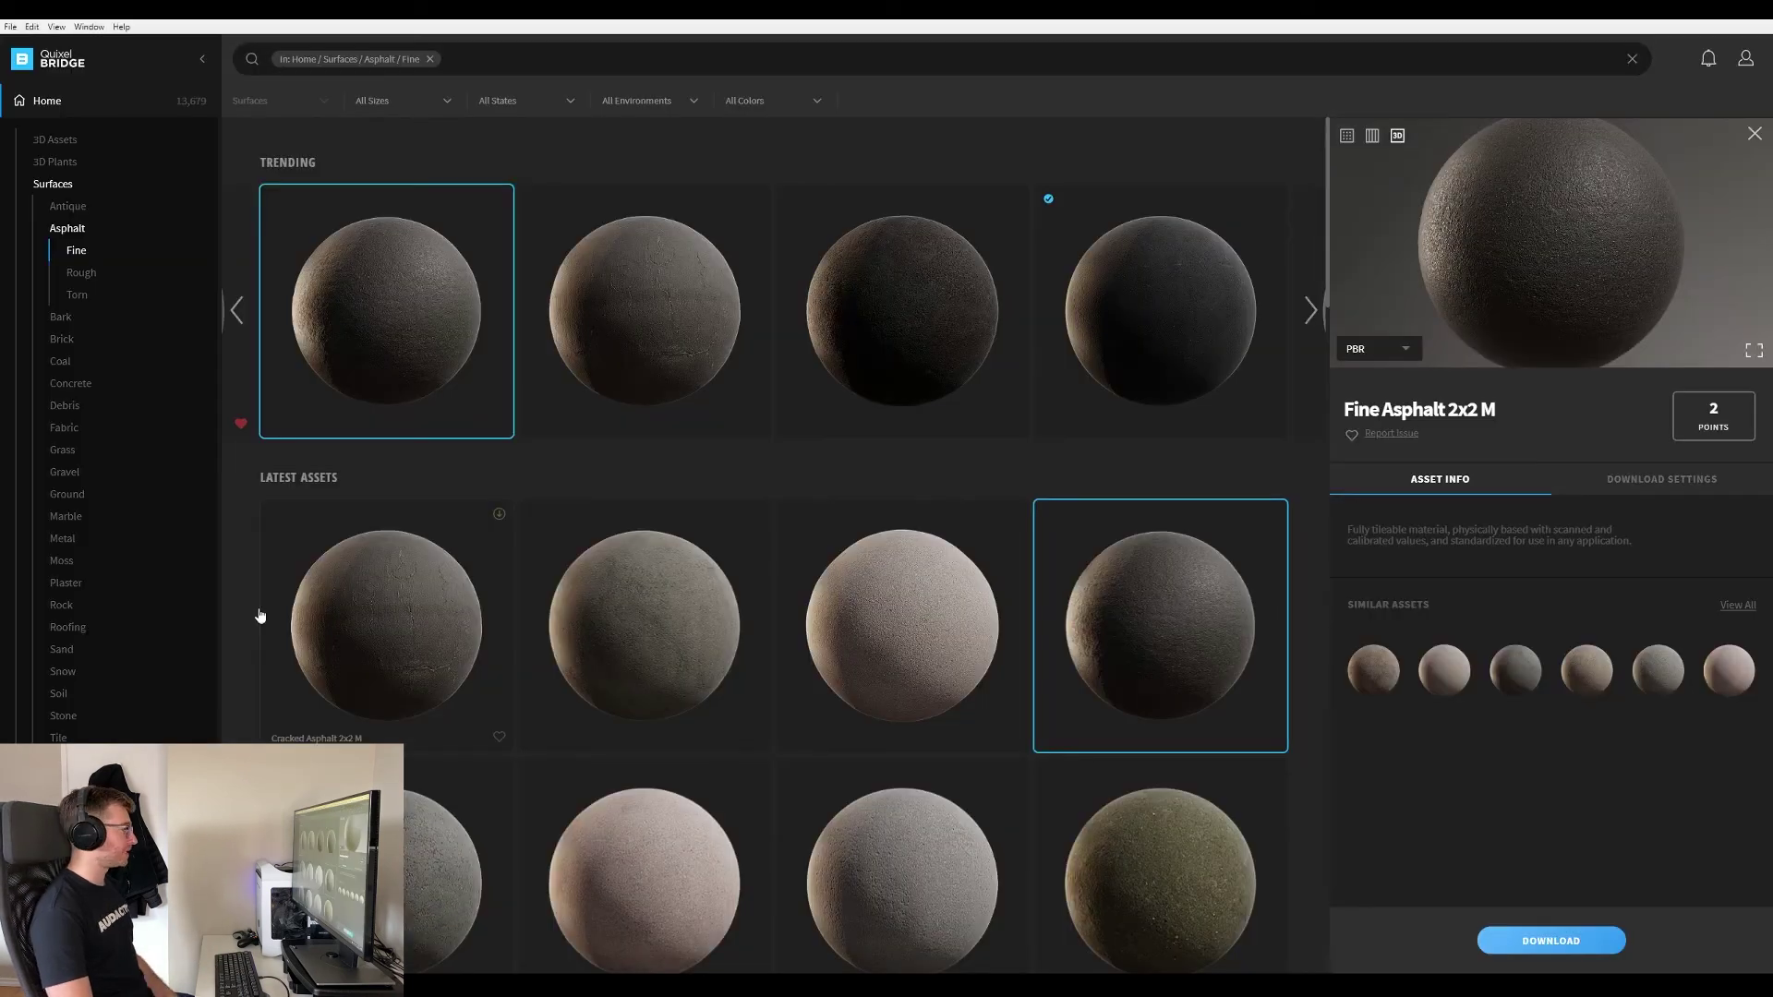
pyautogui.scroll(-2, 111, 495)
pyautogui.click(56, 262)
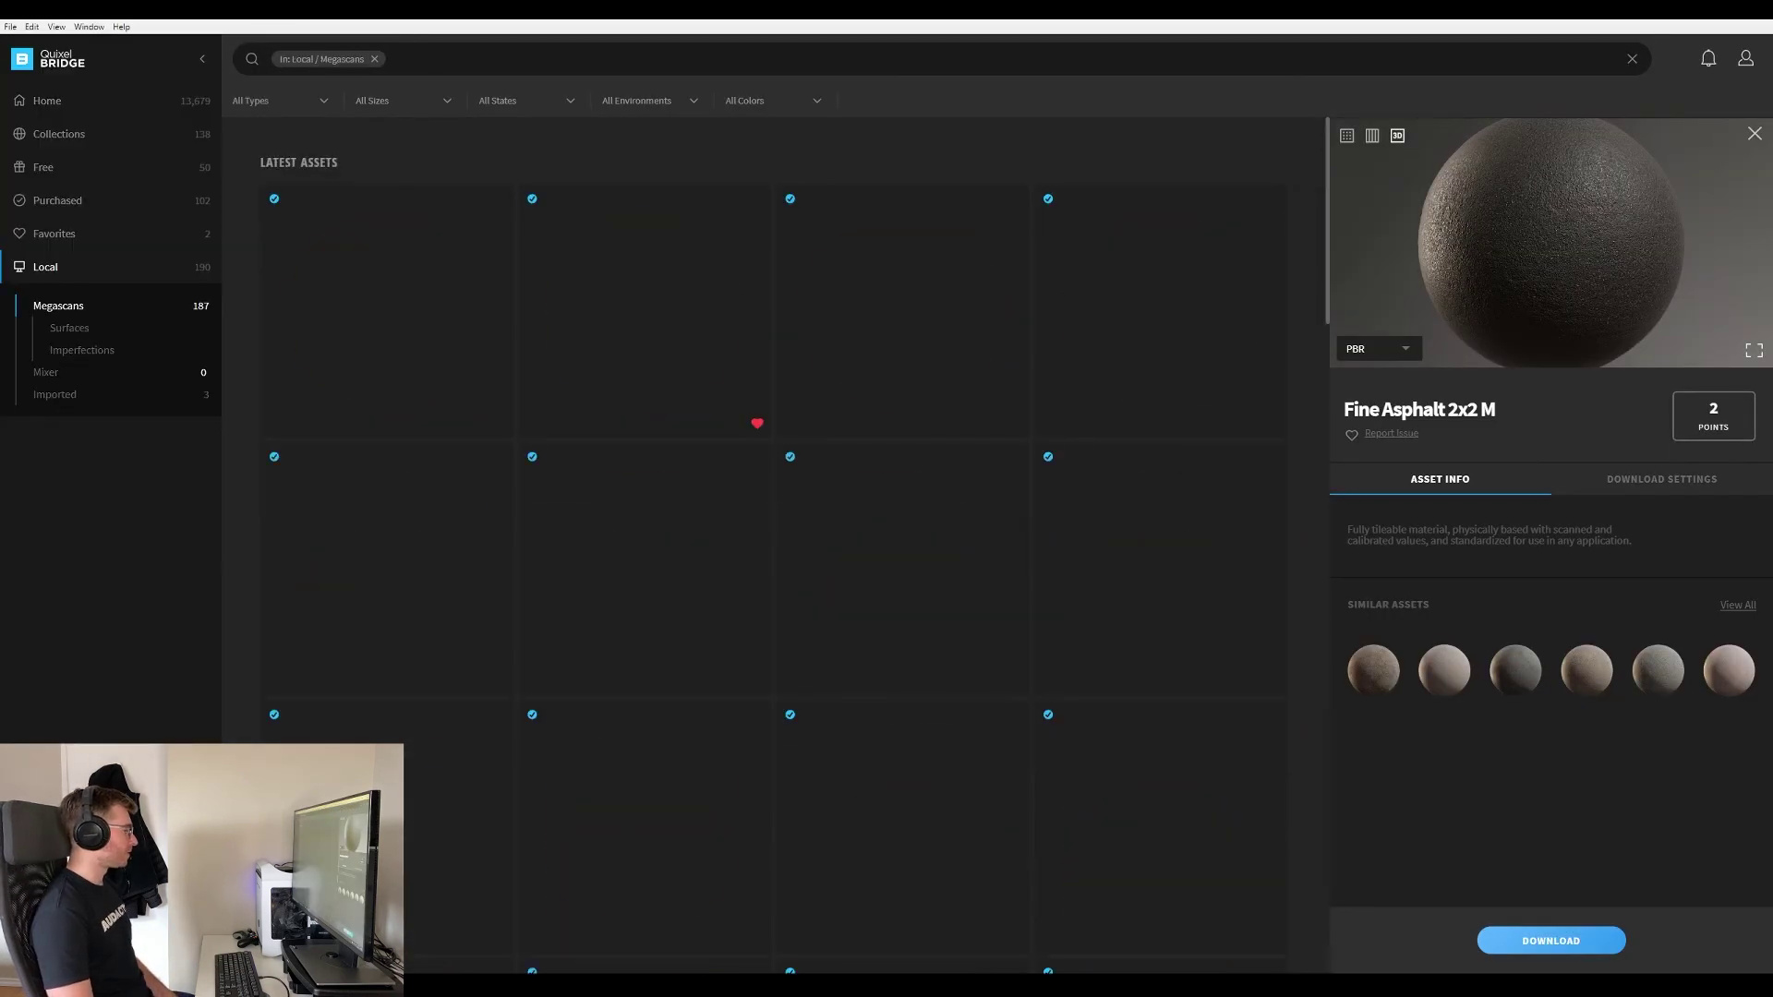
pyautogui.click(76, 412)
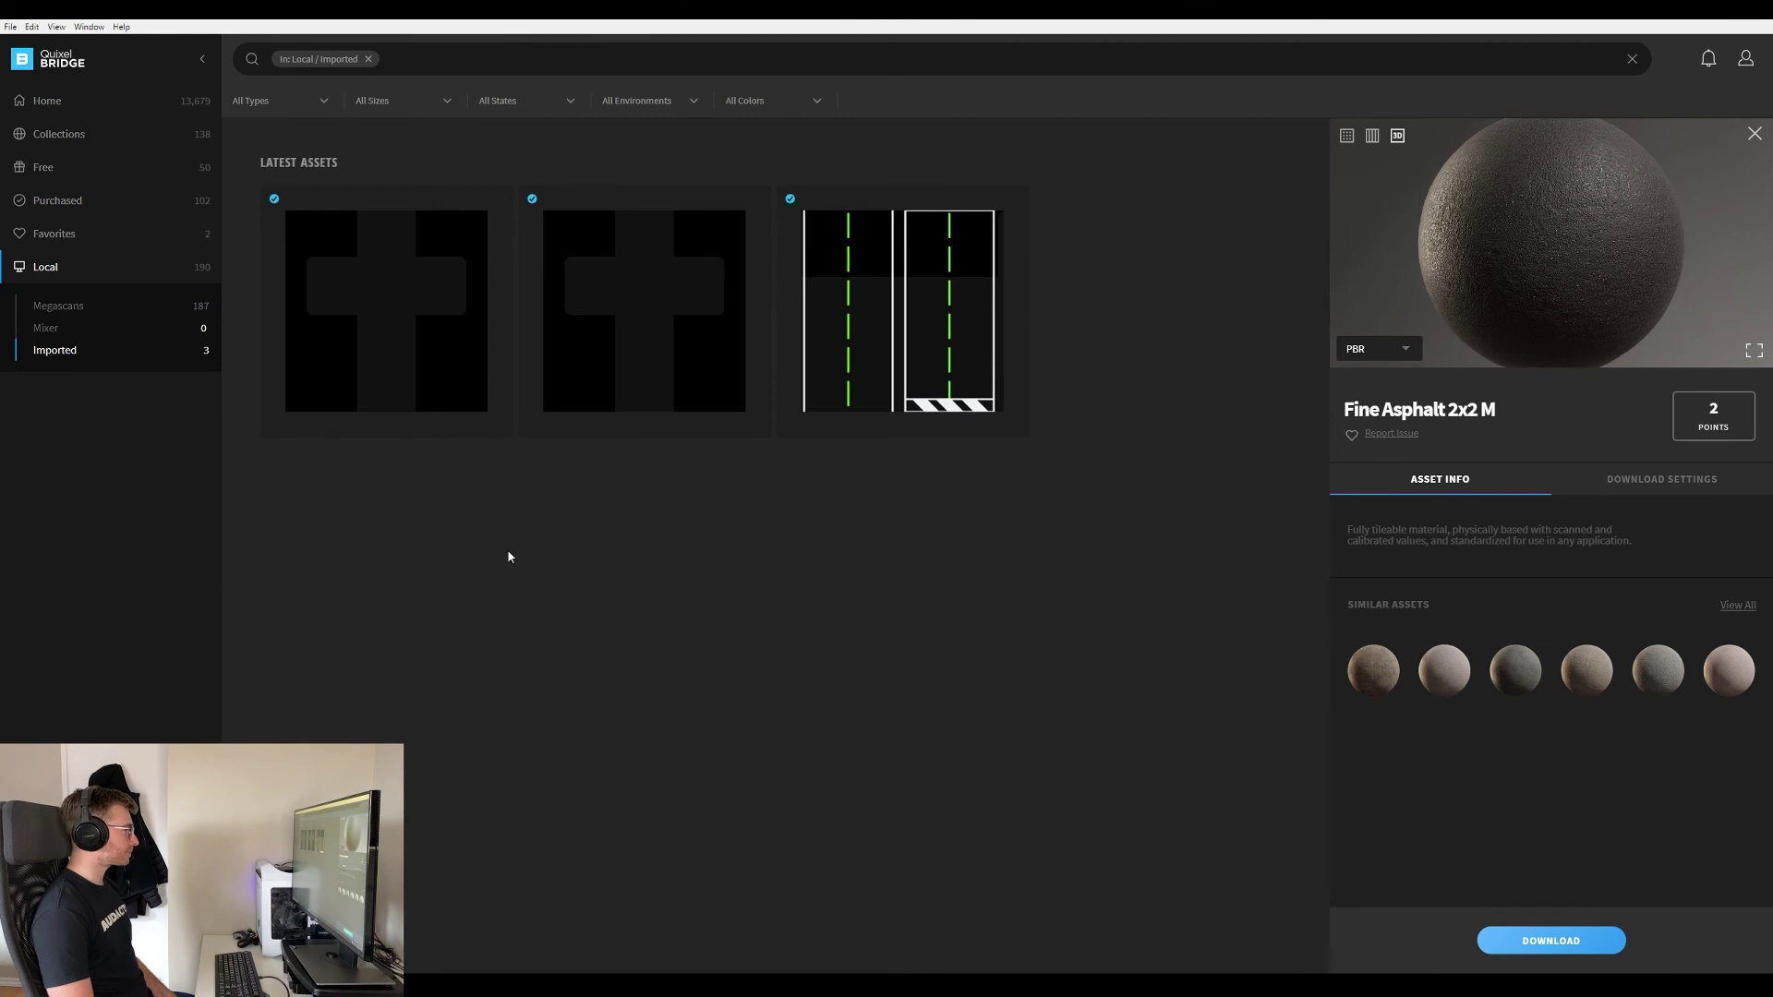
pyautogui.click(942, 318)
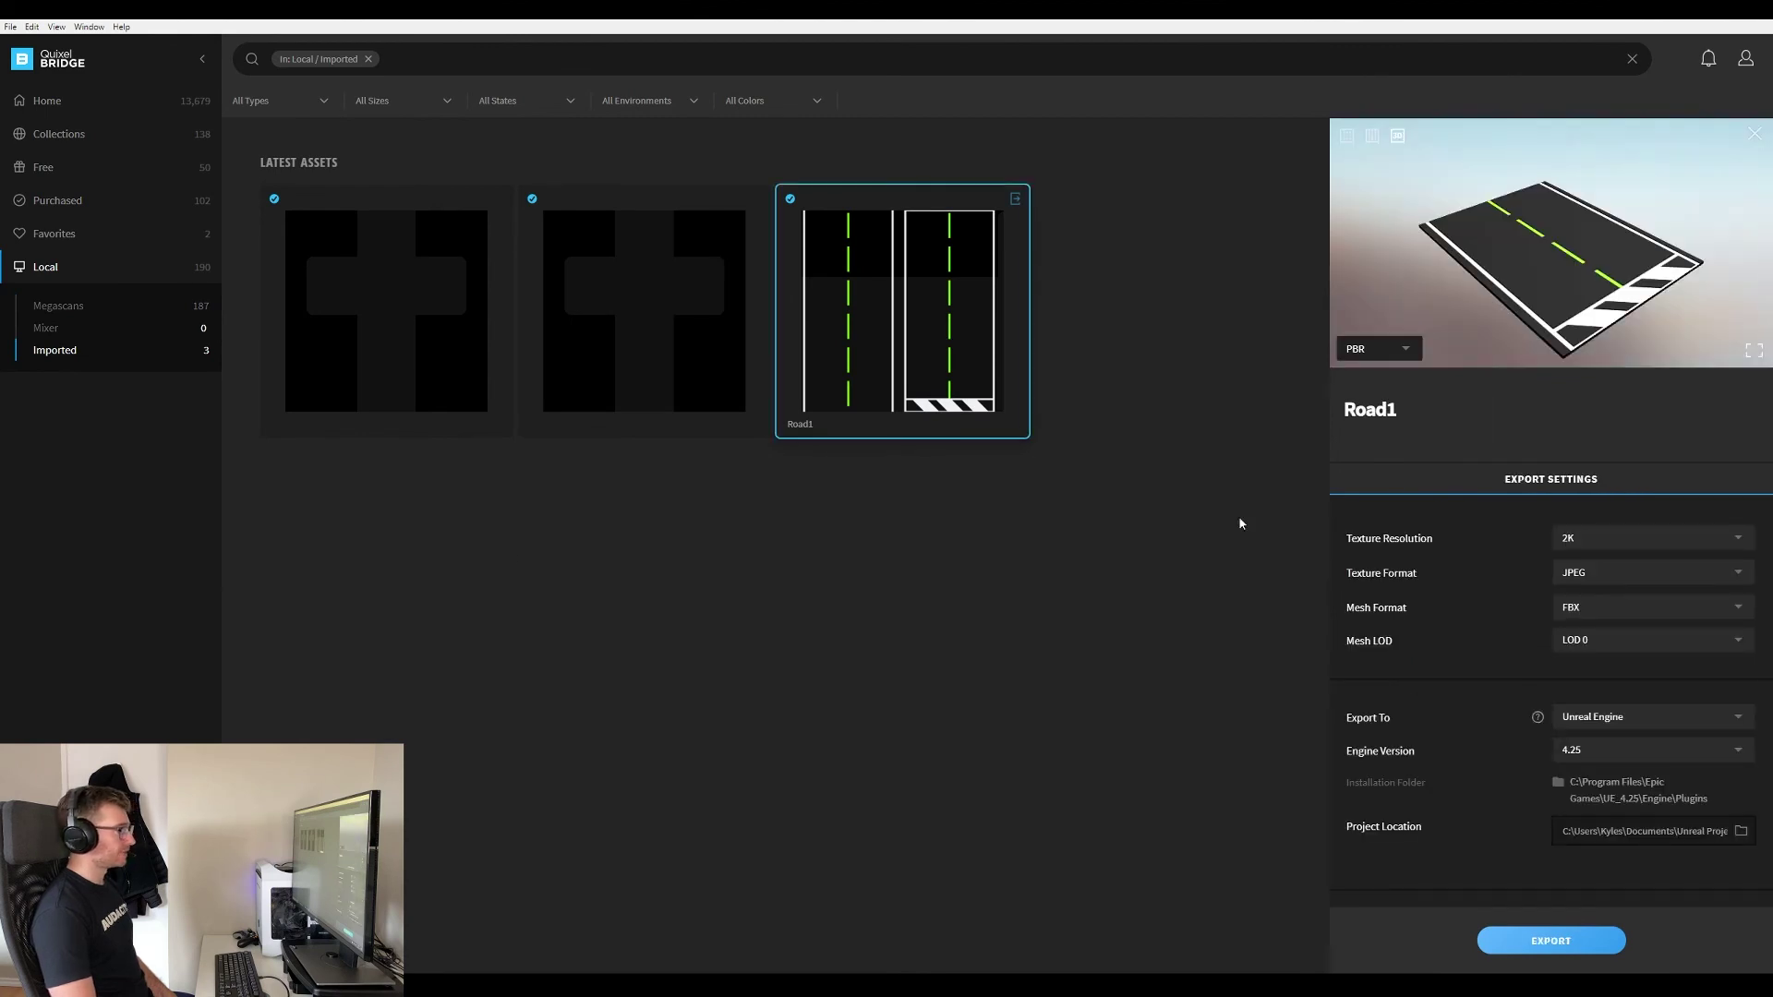
pyautogui.click(1517, 939)
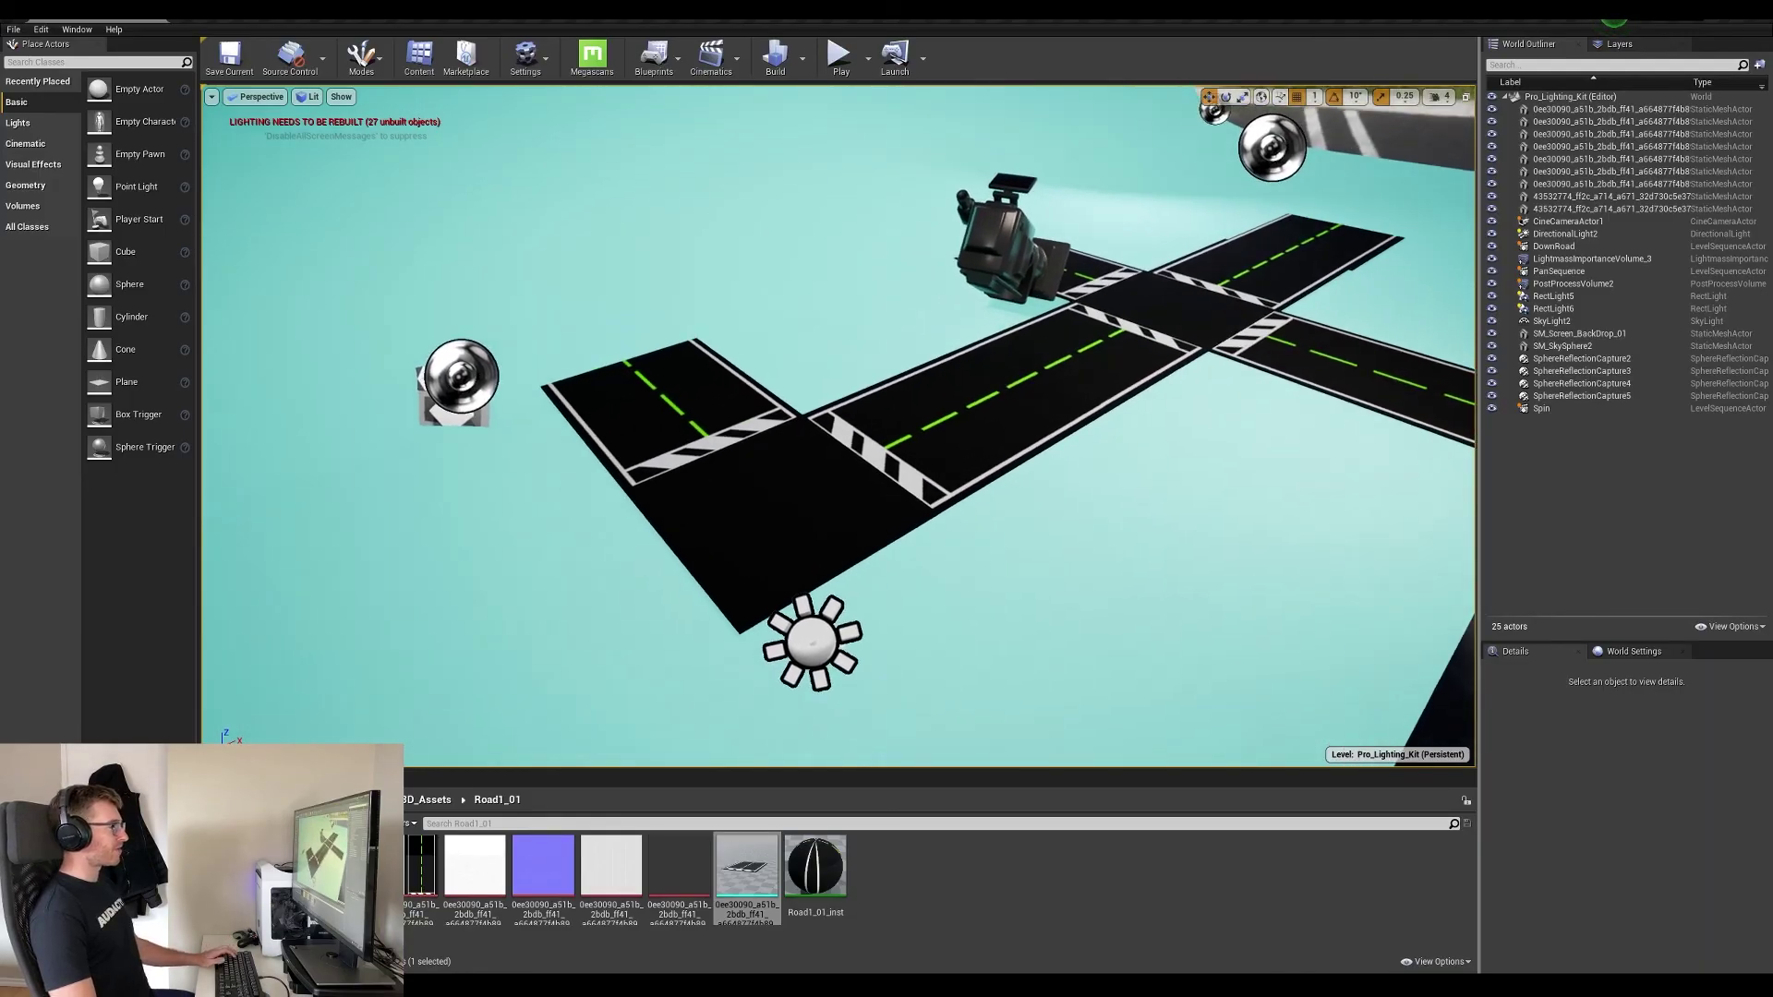
pyautogui.moveTo(838, 425); pyautogui.dragTo(693, 417, button='right')
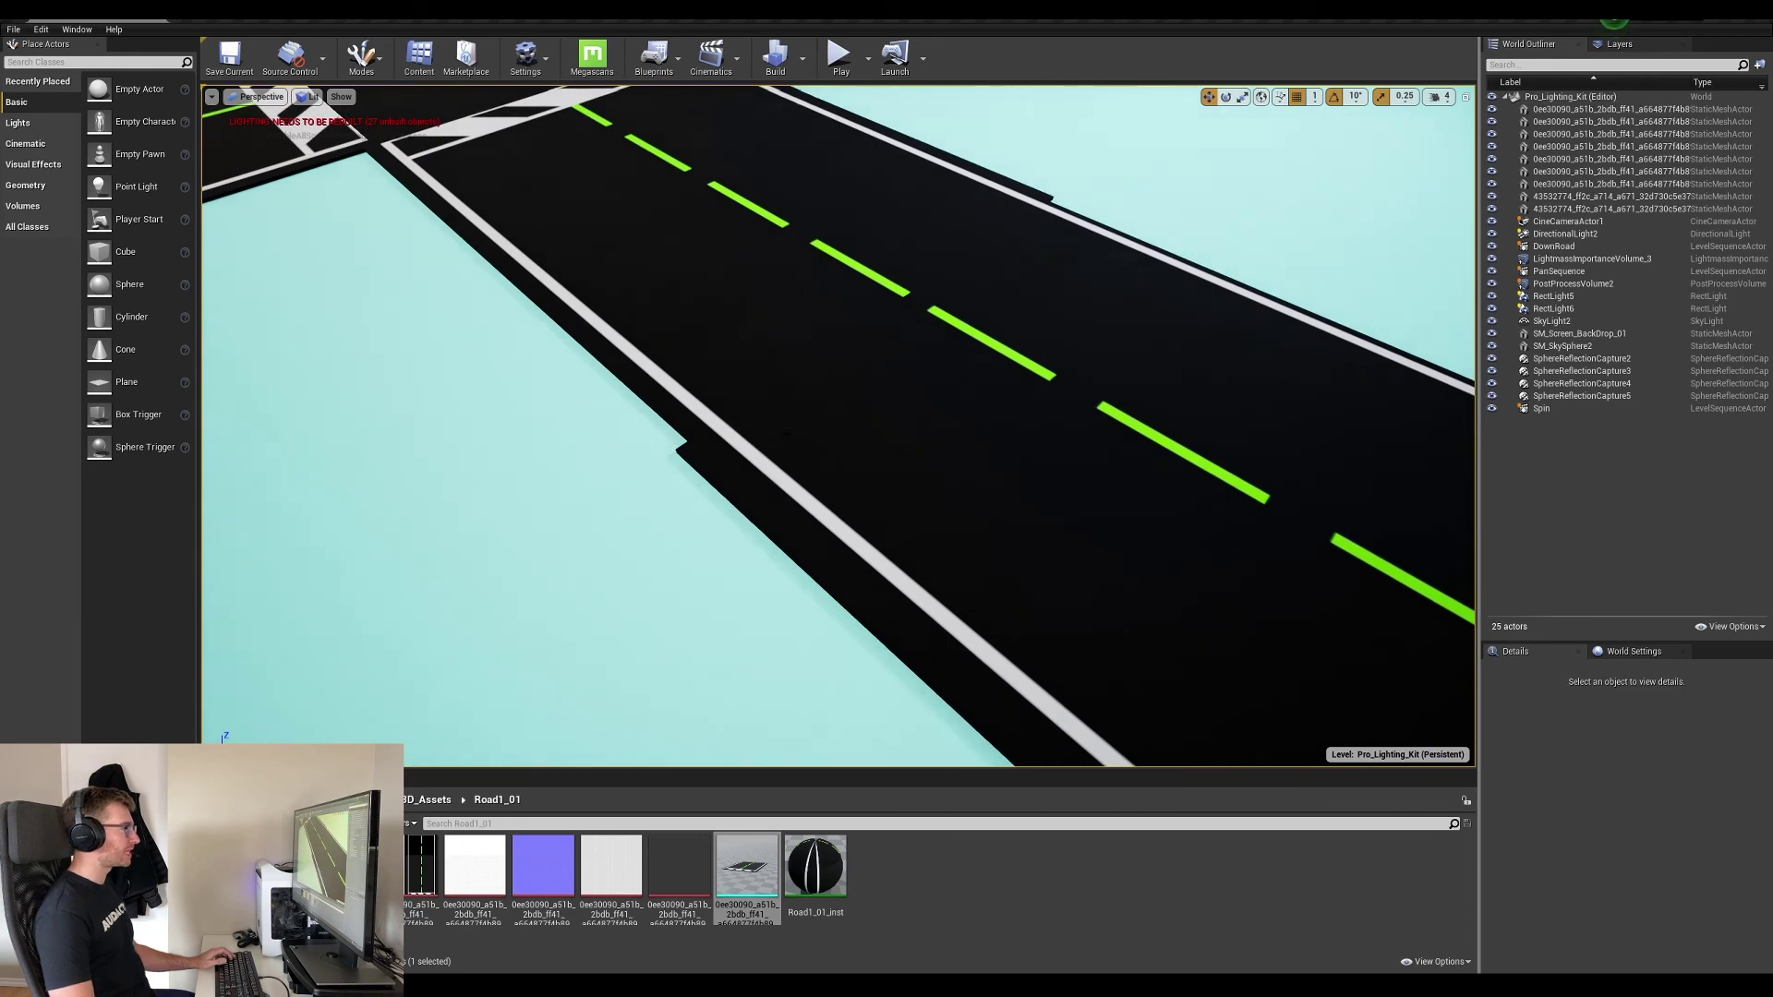
pyautogui.click(803, 421)
pyautogui.click(744, 347)
pyautogui.click(766, 397)
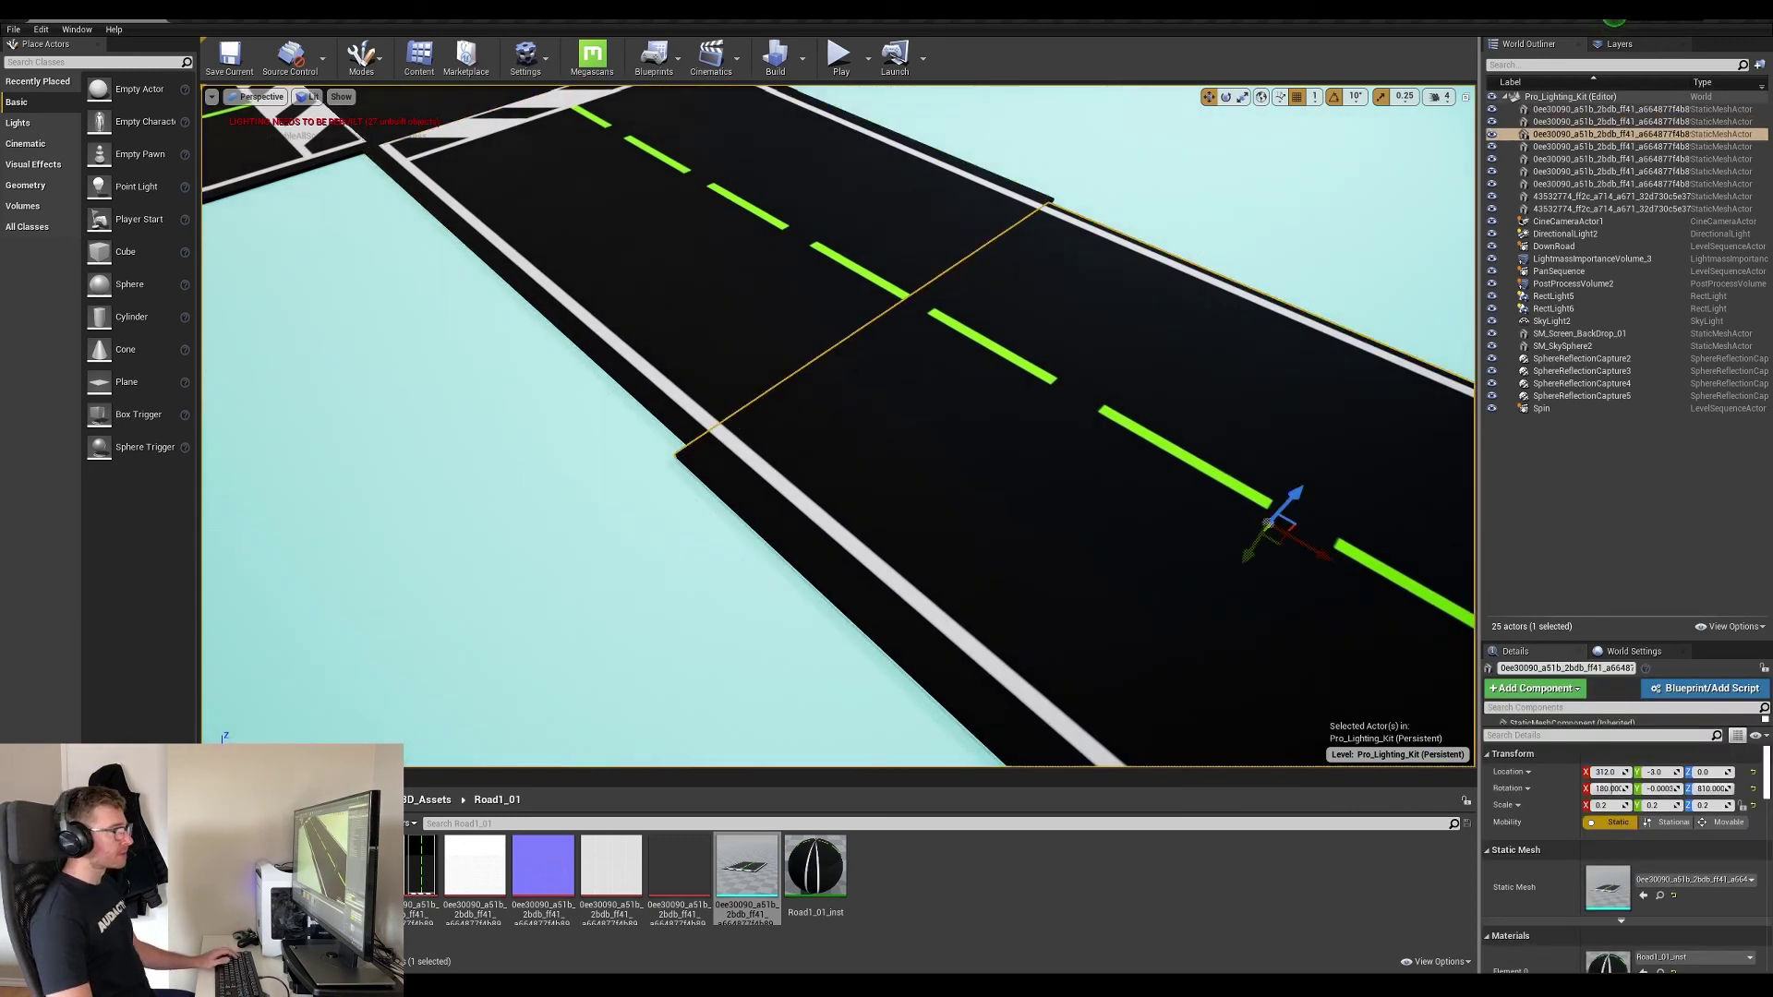
pyautogui.click(517, 572)
pyautogui.press('f')
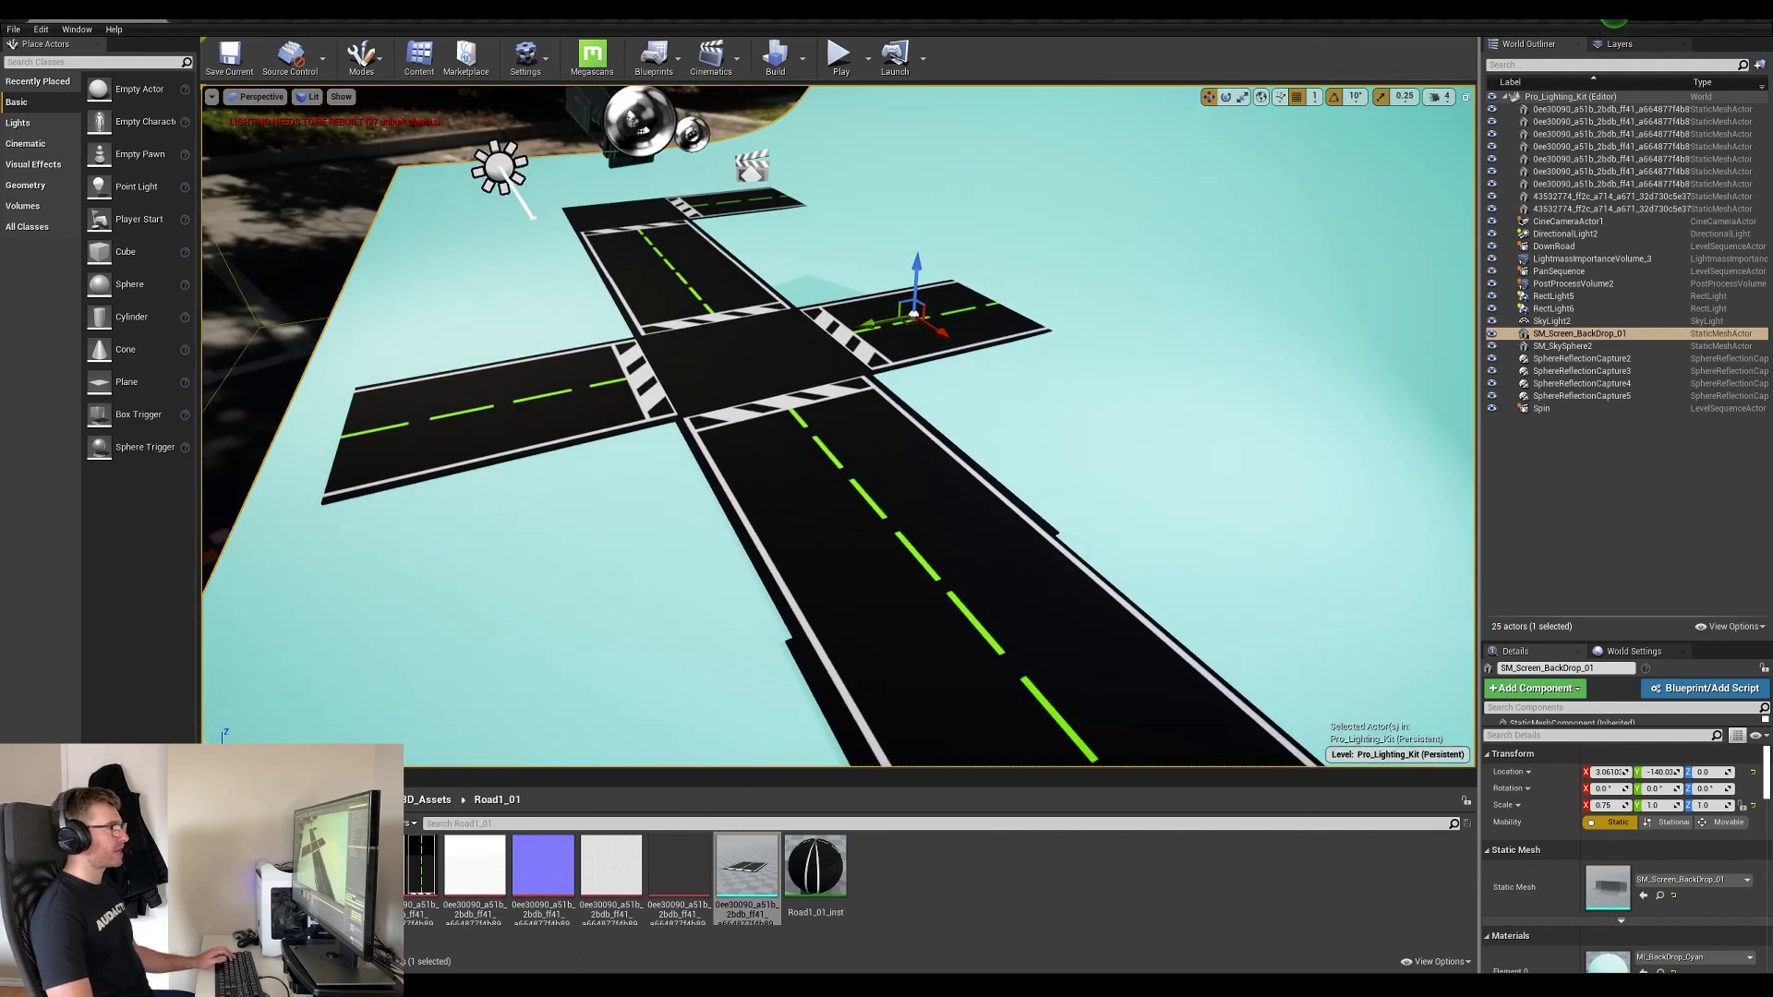
pyautogui.moveTo(1073, 489); pyautogui.dragTo(1073, 489, button='right')
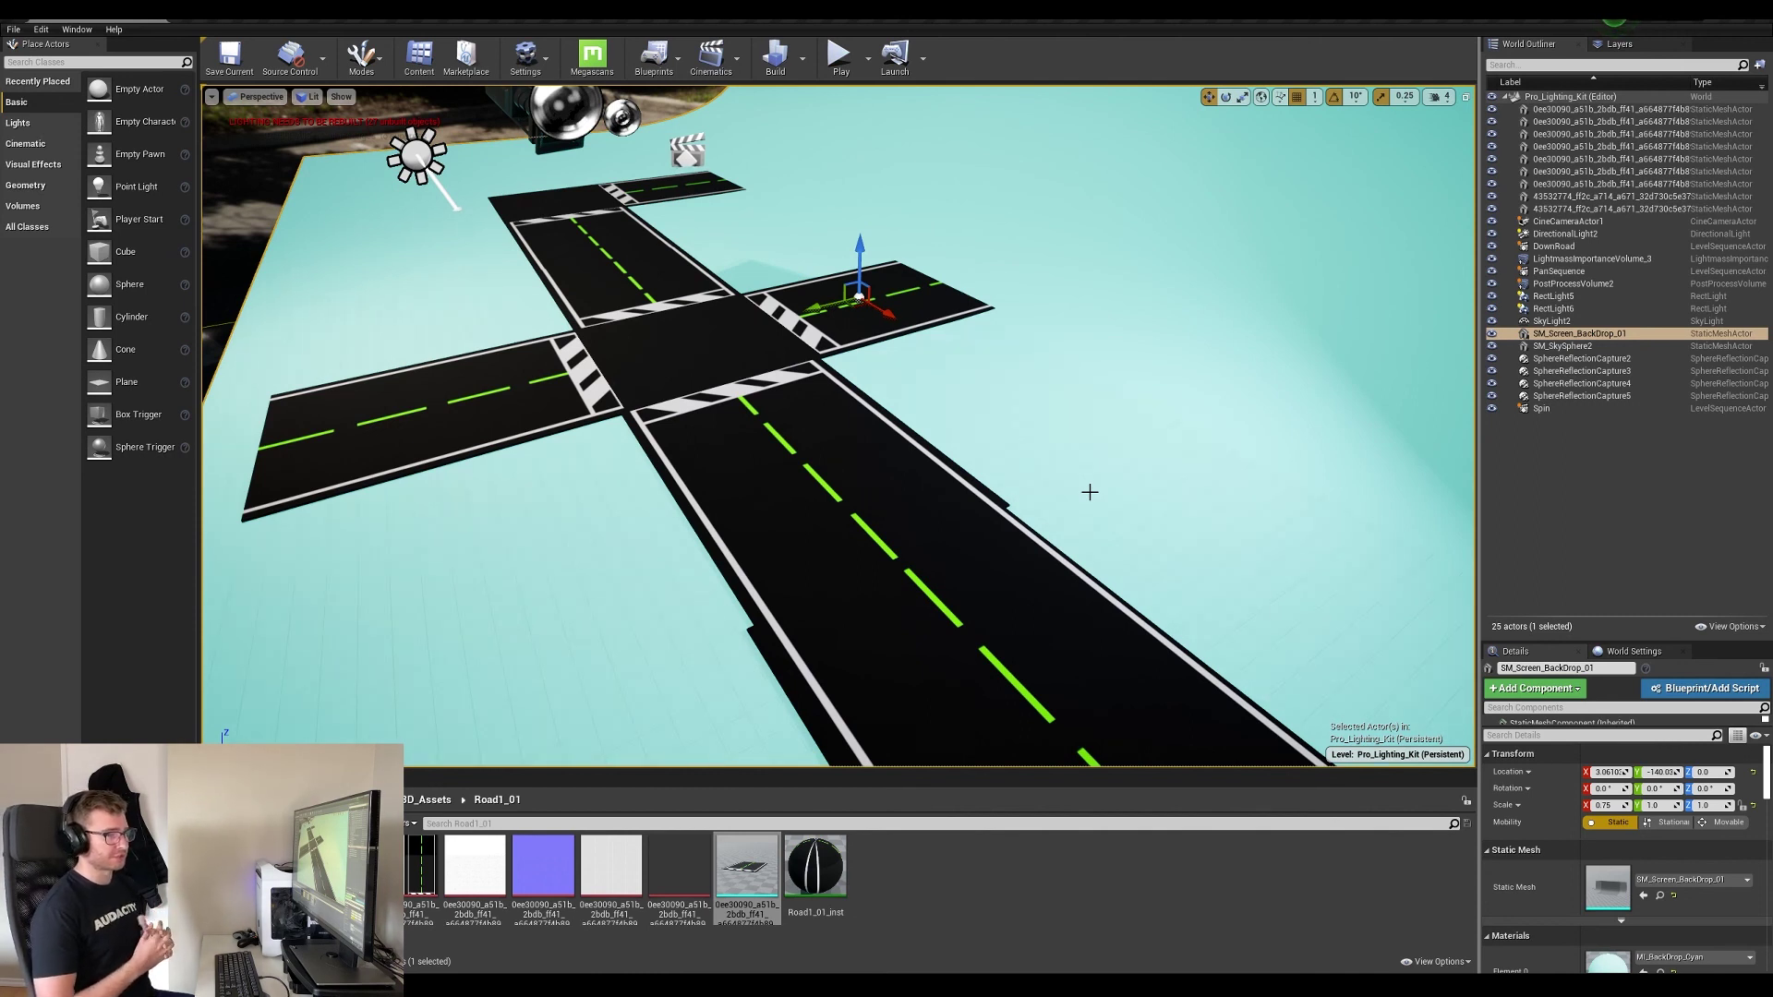
pyautogui.moveTo(926, 452); pyautogui.dragTo(926, 453, button='right')
pyautogui.moveTo(940, 336); pyautogui.dragTo(940, 336, button='right')
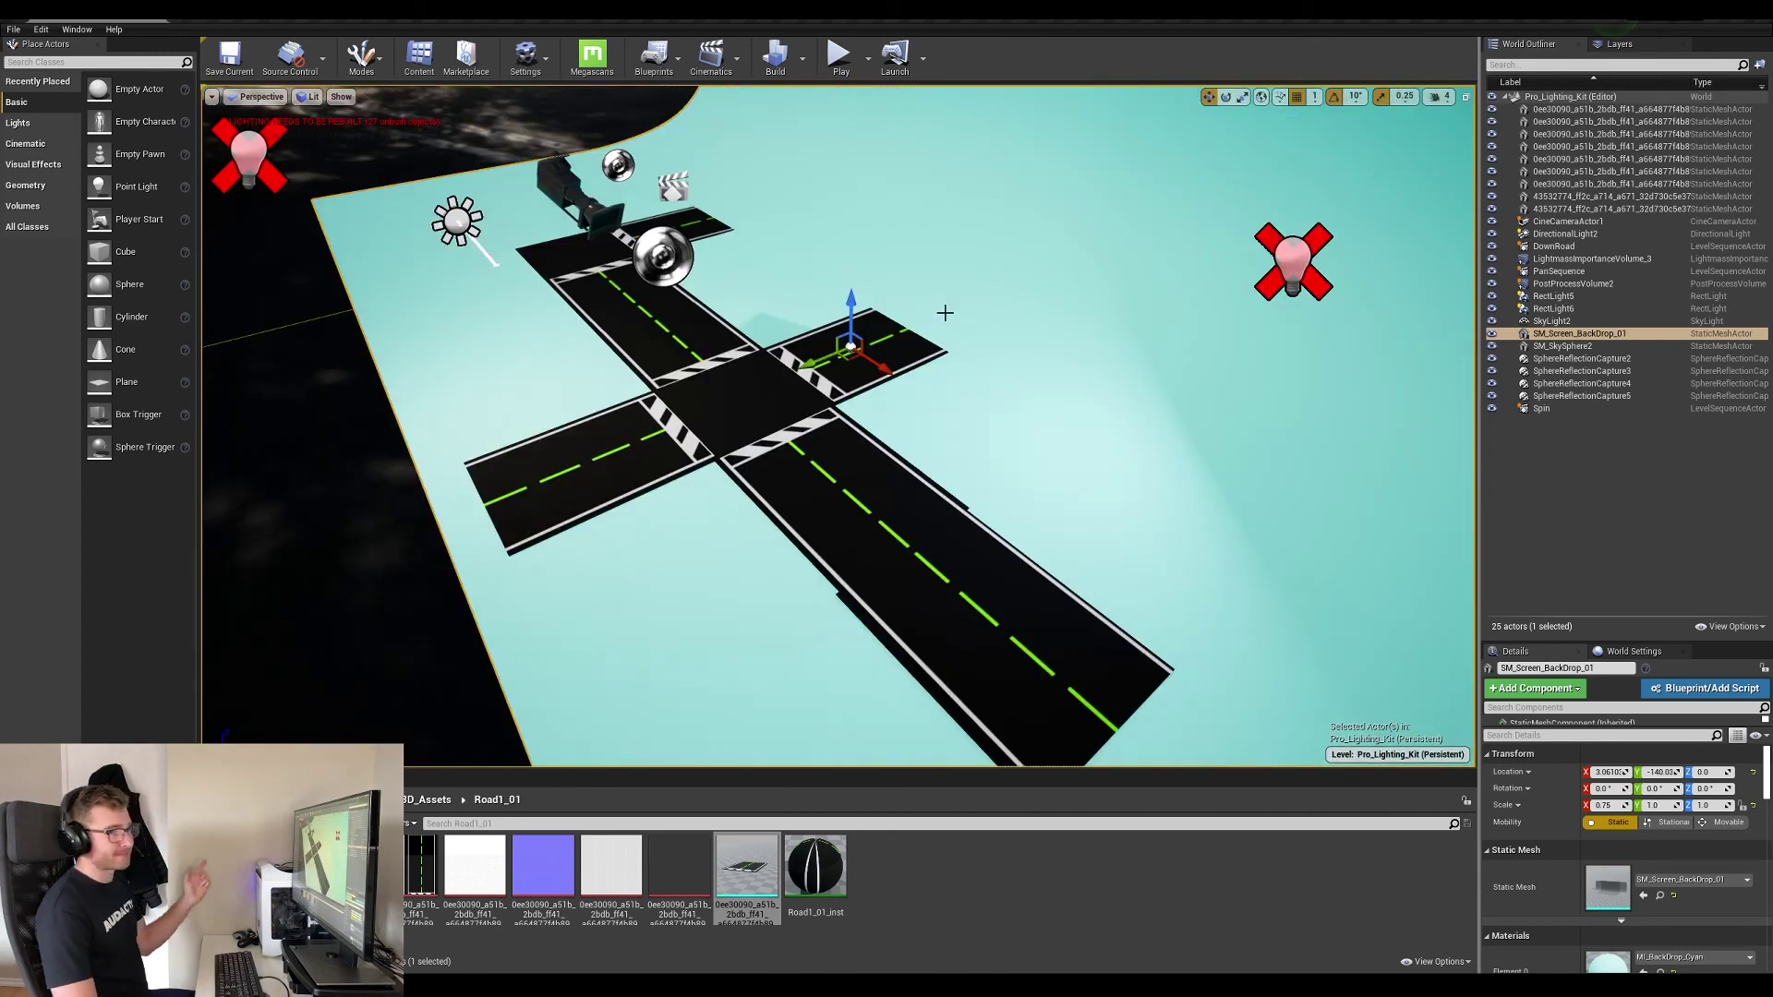